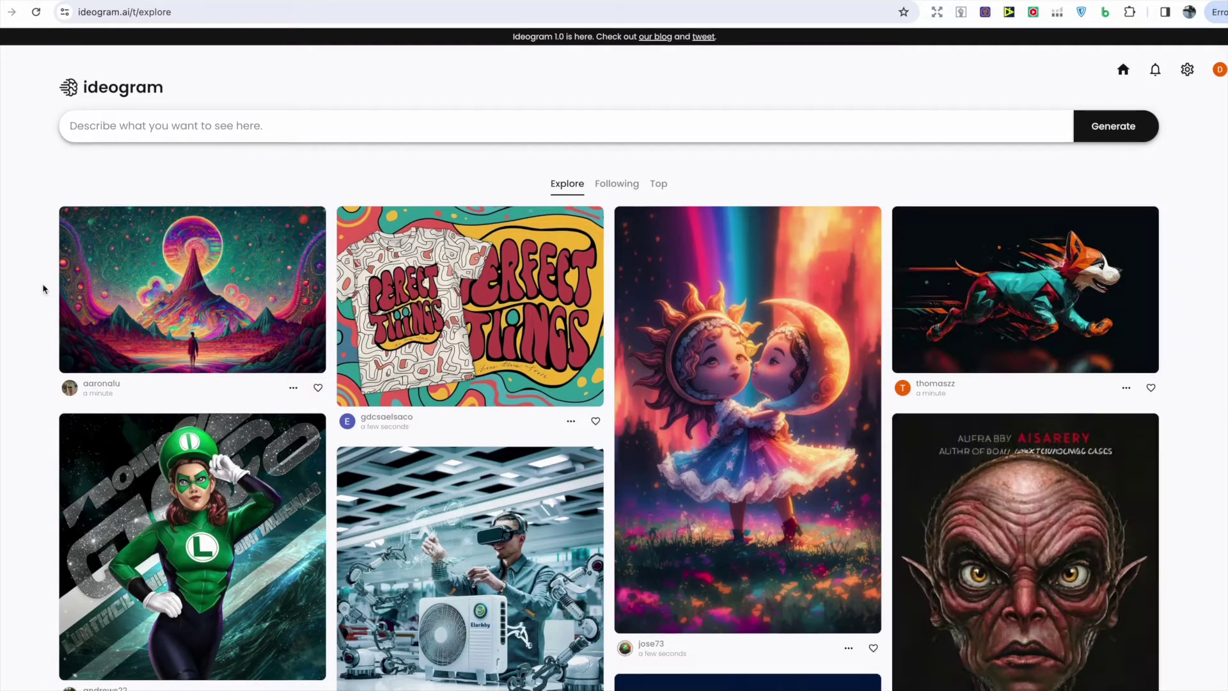
Step: Scroll down the Explore feed past text-heavy designs like the Sealandia sign and Point of No Return poster
{"action": "scroll", "coordinate": [41, 286], "scroll_direction": "down", "scroll_amount": 3}
{"action": "scroll", "coordinate": [43, 289], "scroll_direction": "down", "scroll_amount": 5}
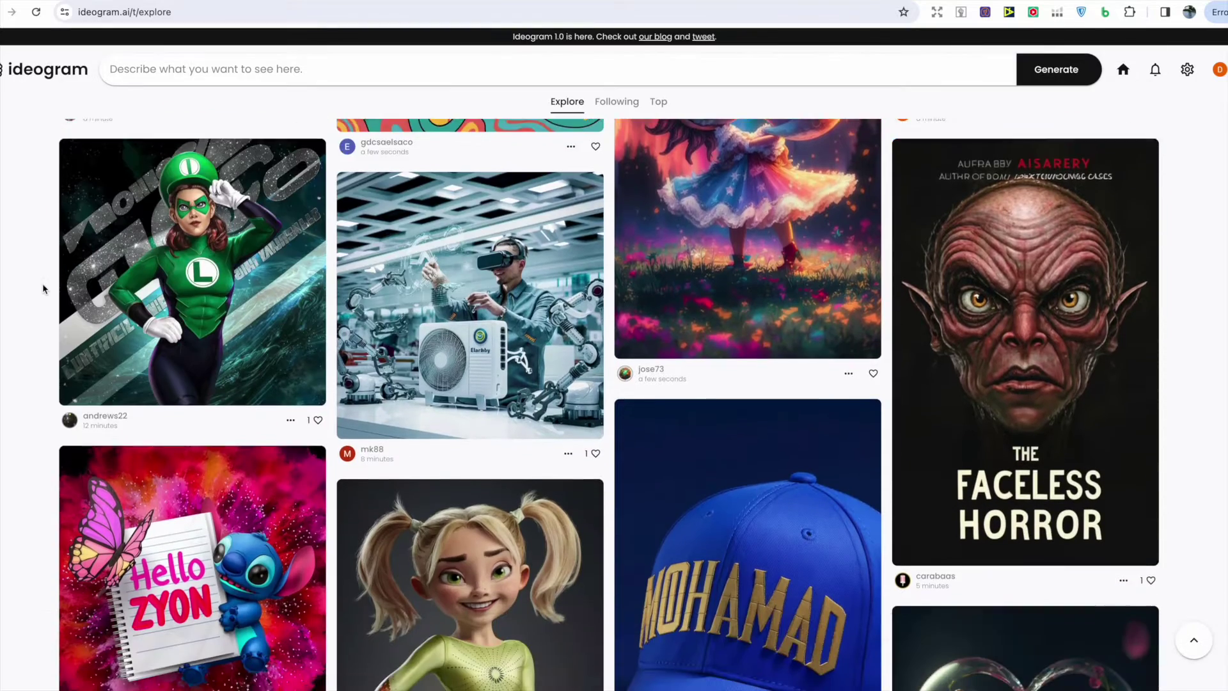
{"action": "scroll", "coordinate": [43, 289], "scroll_direction": "down", "scroll_amount": 5}
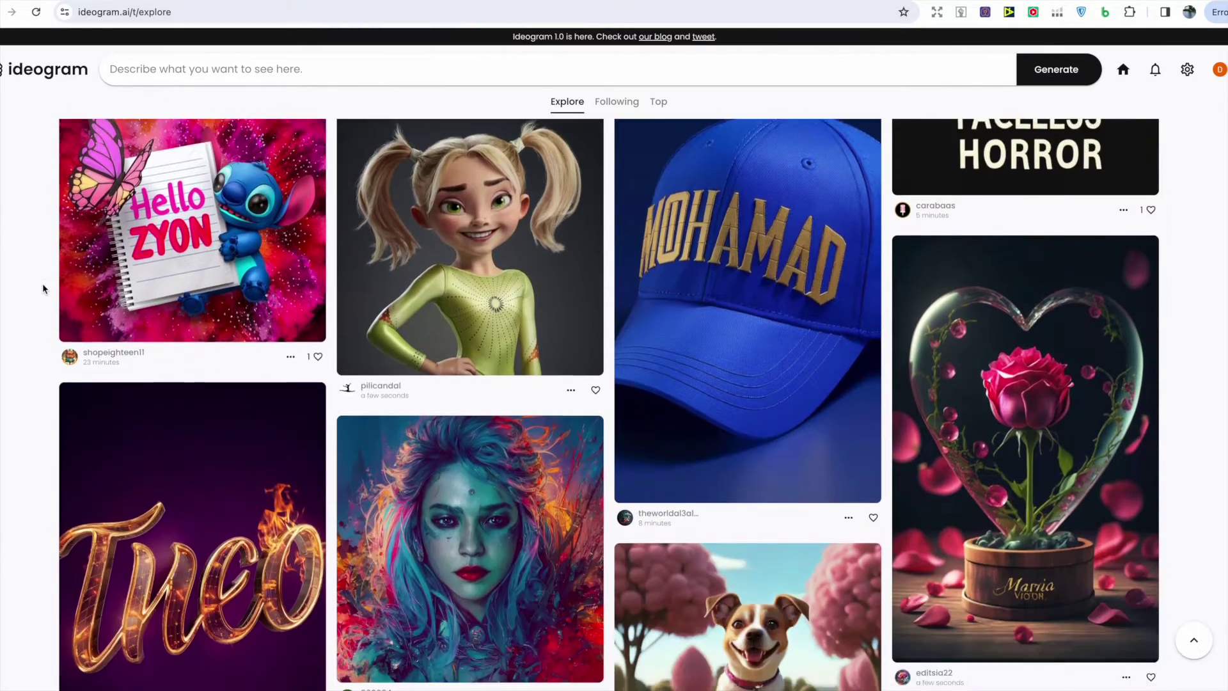
{"action": "scroll", "coordinate": [43, 289], "scroll_direction": "down", "scroll_amount": 5}
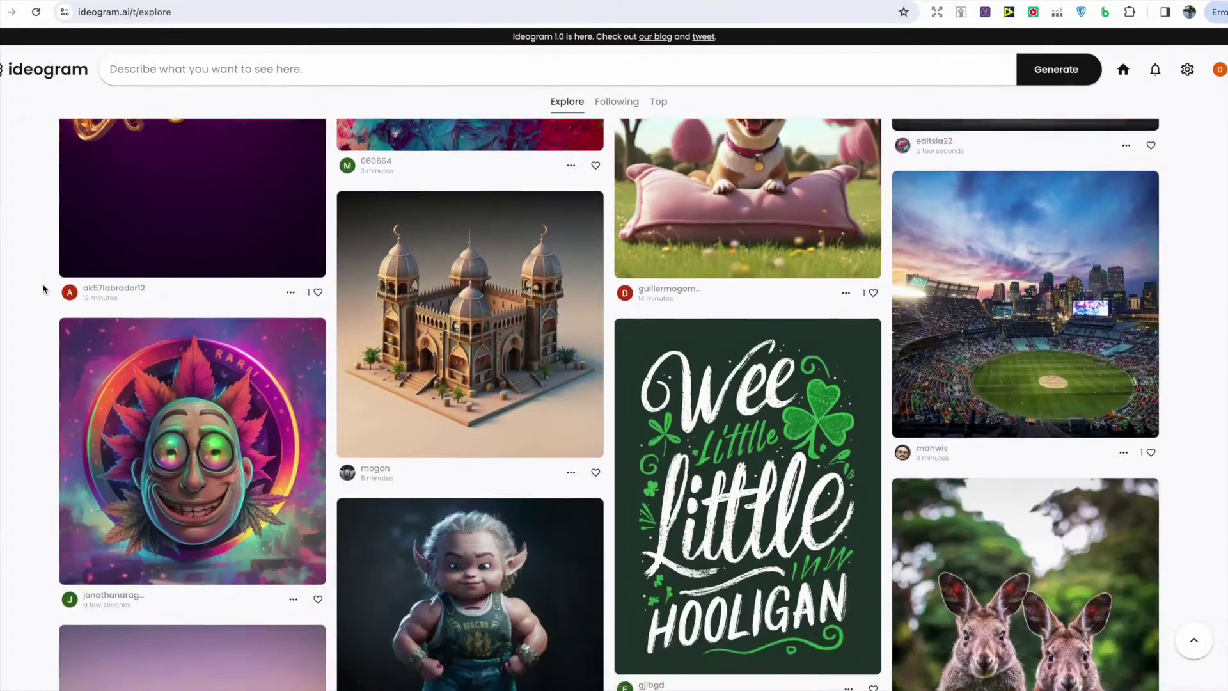
{"action": "scroll", "coordinate": [43, 289], "scroll_direction": "down", "scroll_amount": 5}
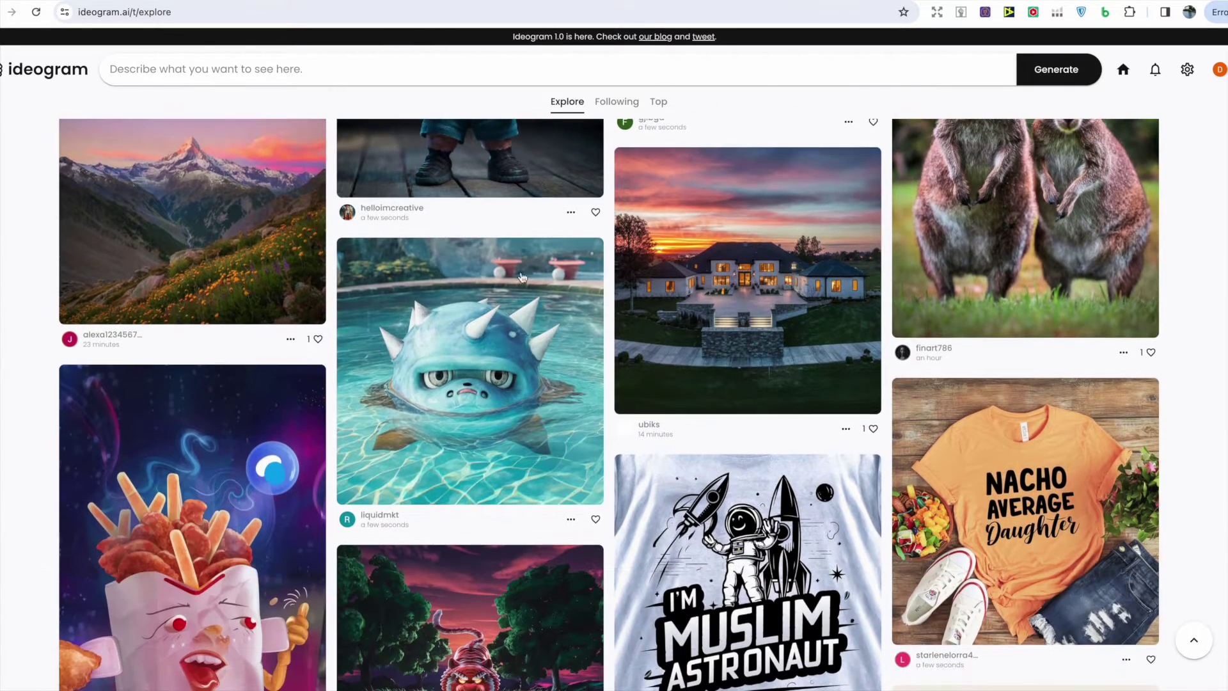
{"action": "scroll", "coordinate": [726, 276], "scroll_direction": "down", "scroll_amount": 5}
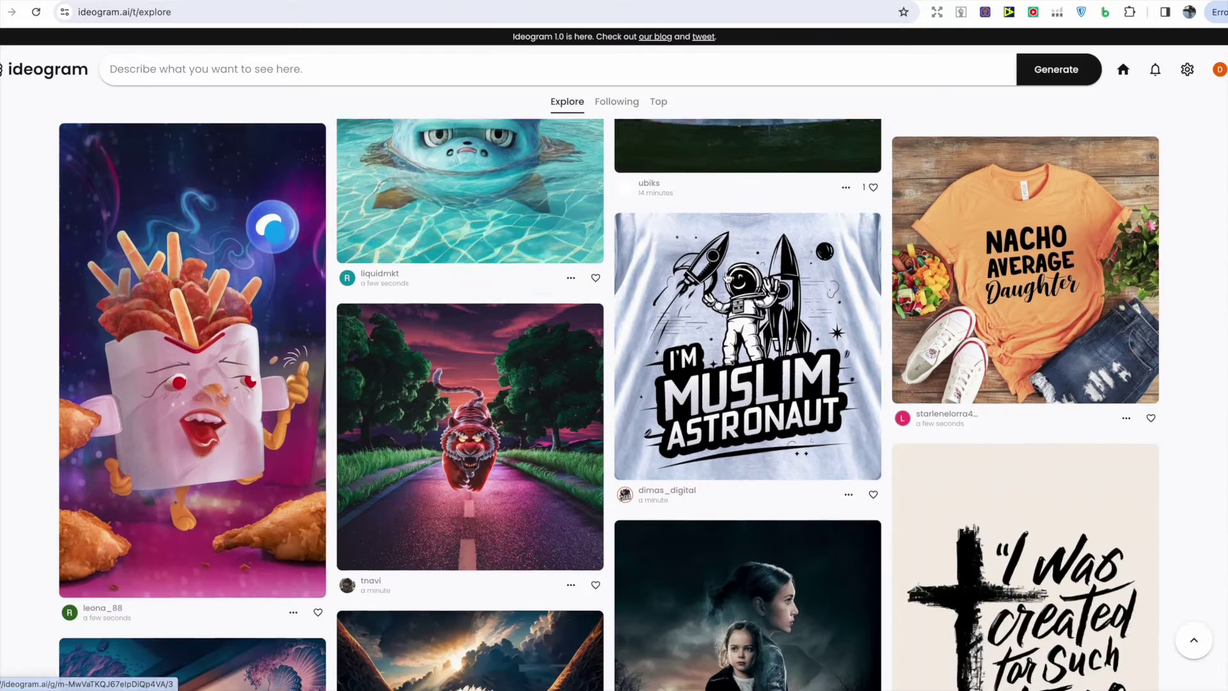
{"action": "scroll", "coordinate": [728, 276], "scroll_direction": "down", "scroll_amount": 4}
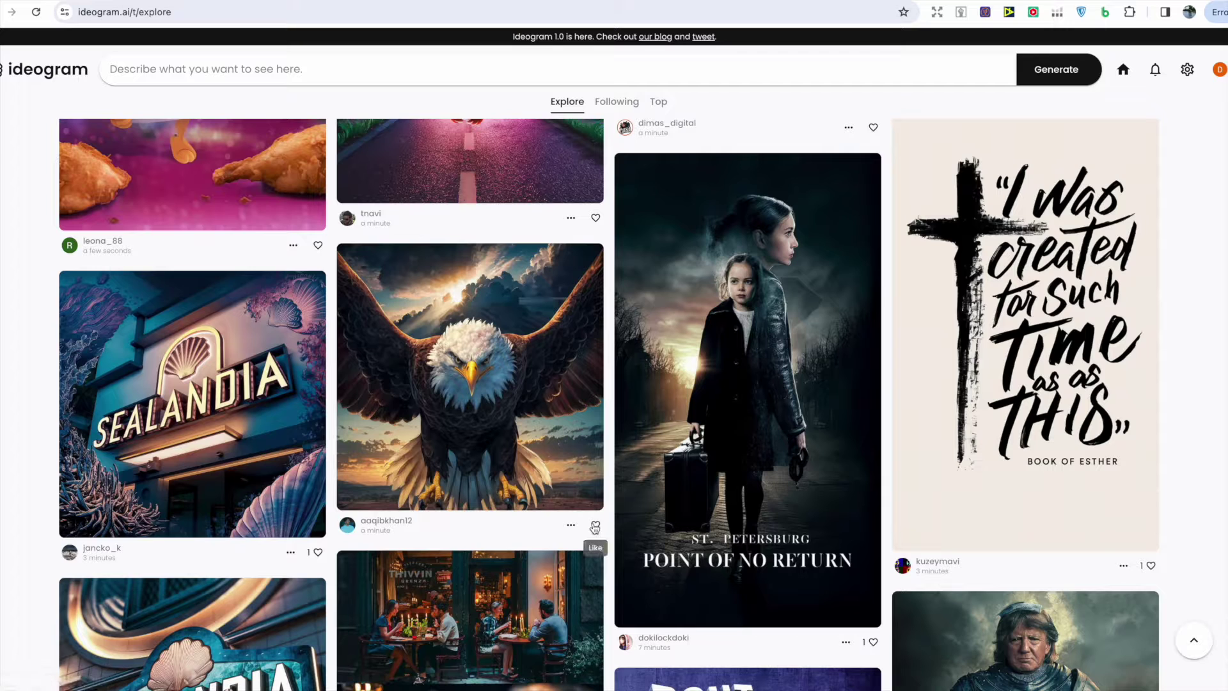
{"action": "scroll", "coordinate": [554, 495], "scroll_direction": "down", "scroll_amount": 3}
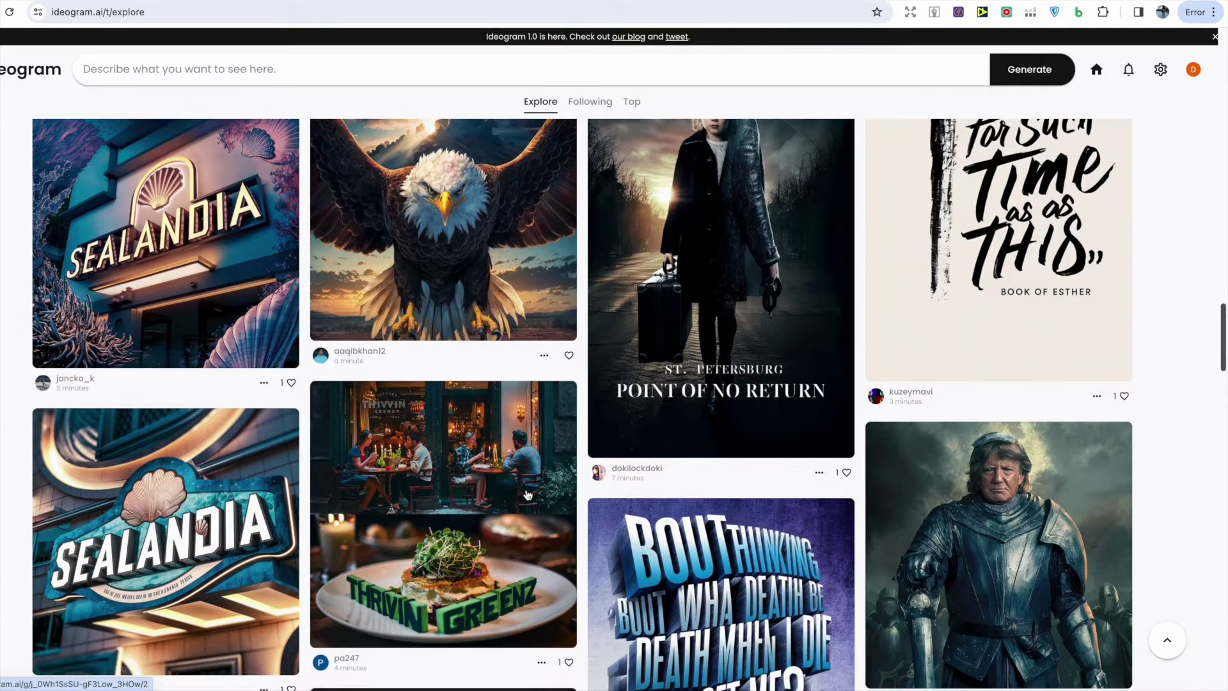
{"action": "left_click", "coordinate": [528, 495]}
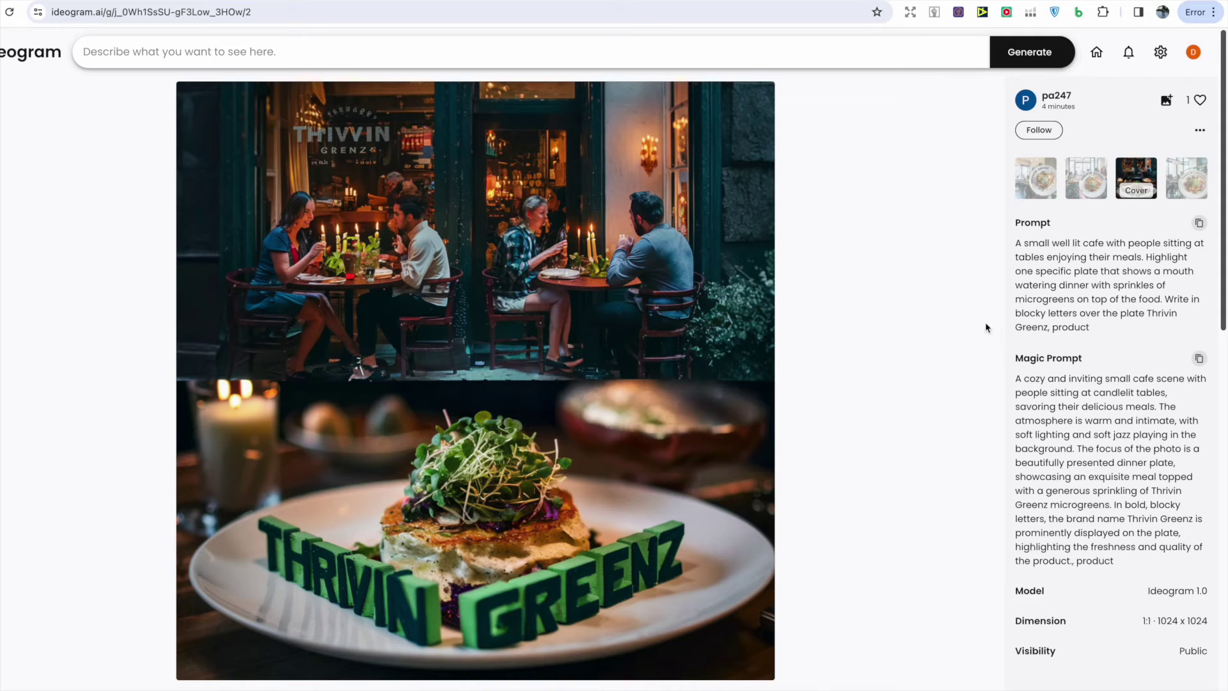
{"action": "left_click", "coordinate": [1038, 196]}
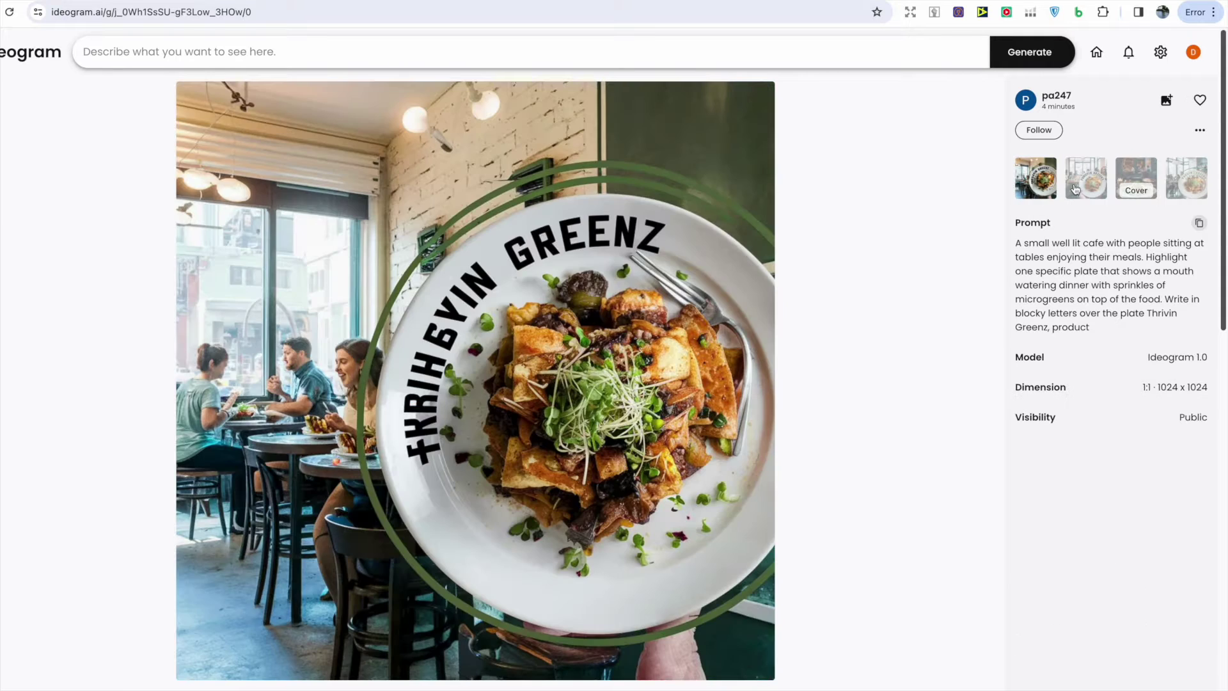
{"action": "left_click", "coordinate": [1087, 188]}
{"action": "left_click", "coordinate": [1178, 180]}
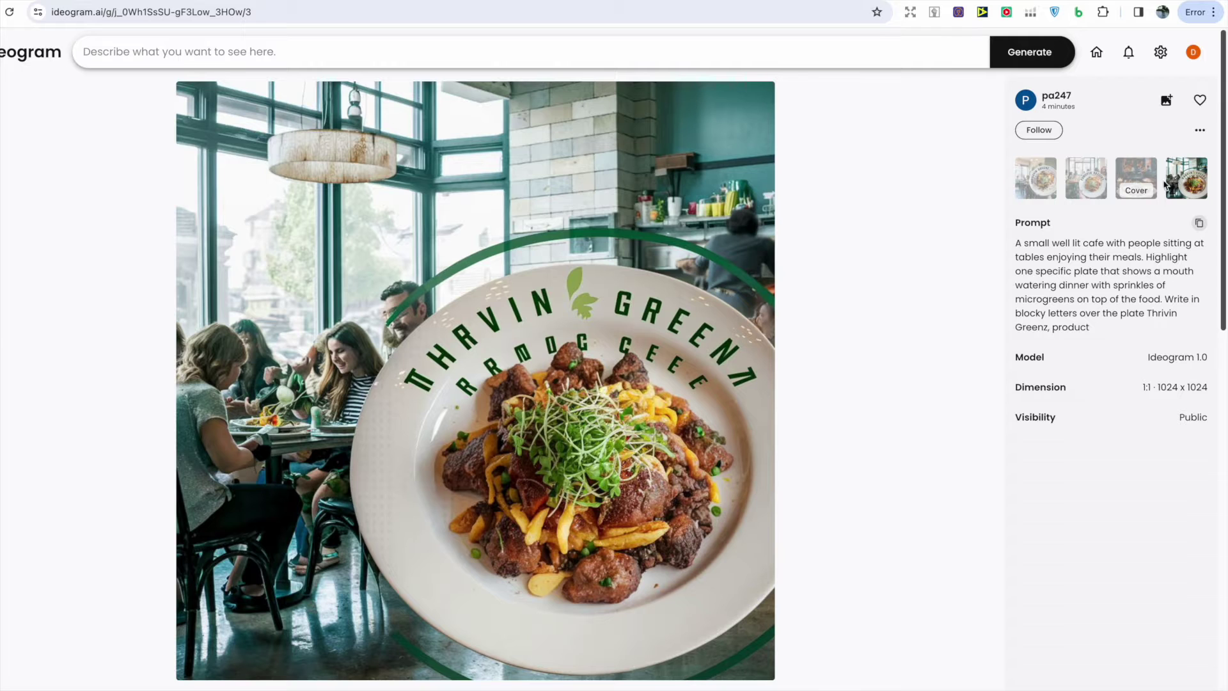
{"action": "left_click", "coordinate": [1152, 184]}
{"action": "left_click_drag", "start_coordinate": [1022, 401], "coordinate": [1151, 582]}
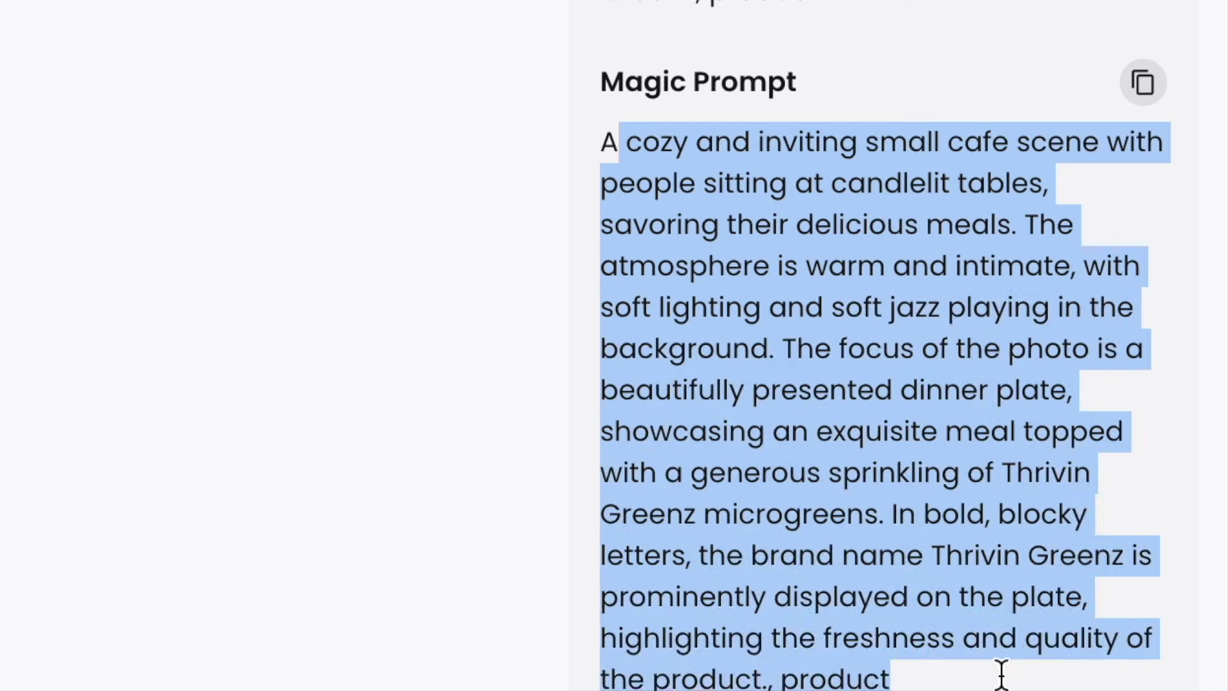
{"action": "left_click", "coordinate": [960, 644]}
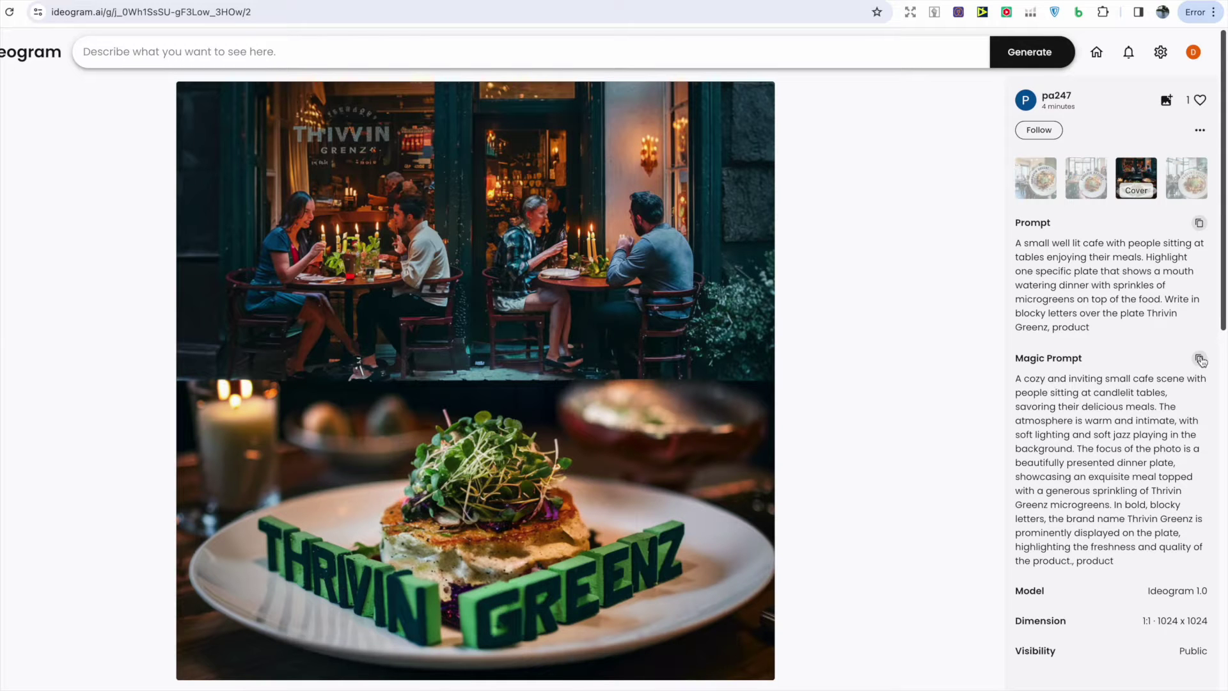
{"action": "left_click", "coordinate": [1201, 224]}
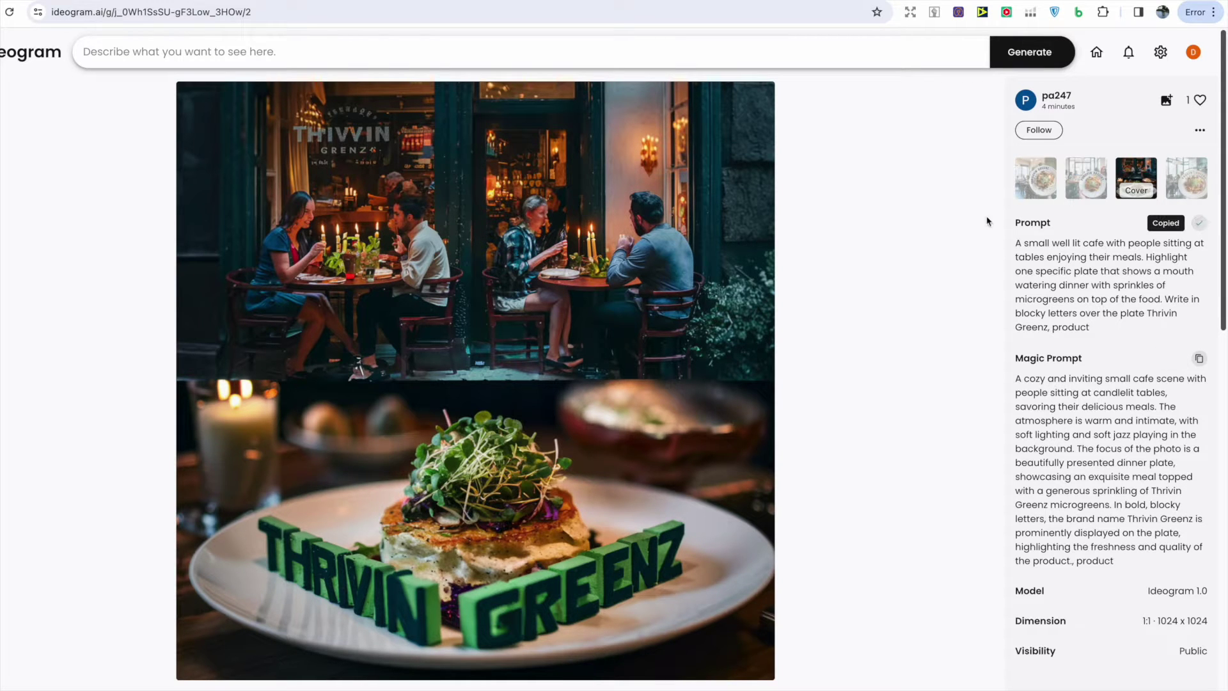
Step: Expand the Thrivin Greenz prompt bar to reveal its generation options
{"action": "left_click", "coordinate": [477, 50]}
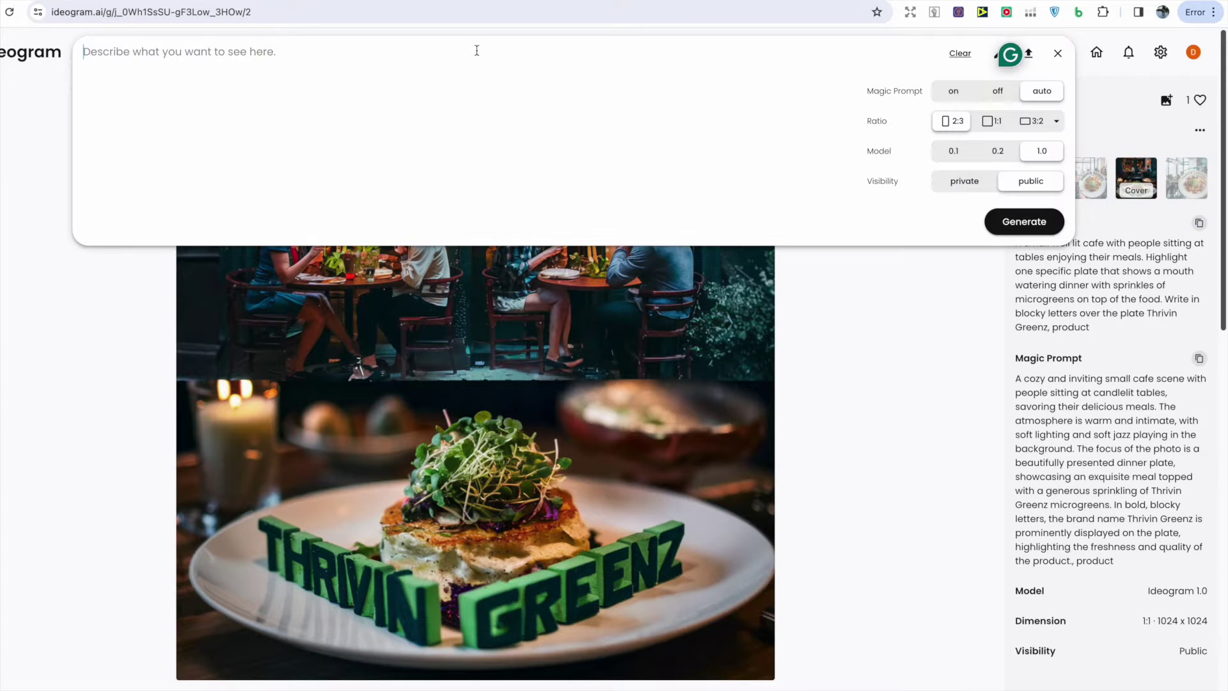
{"action": "left_click", "coordinate": [863, 277]}
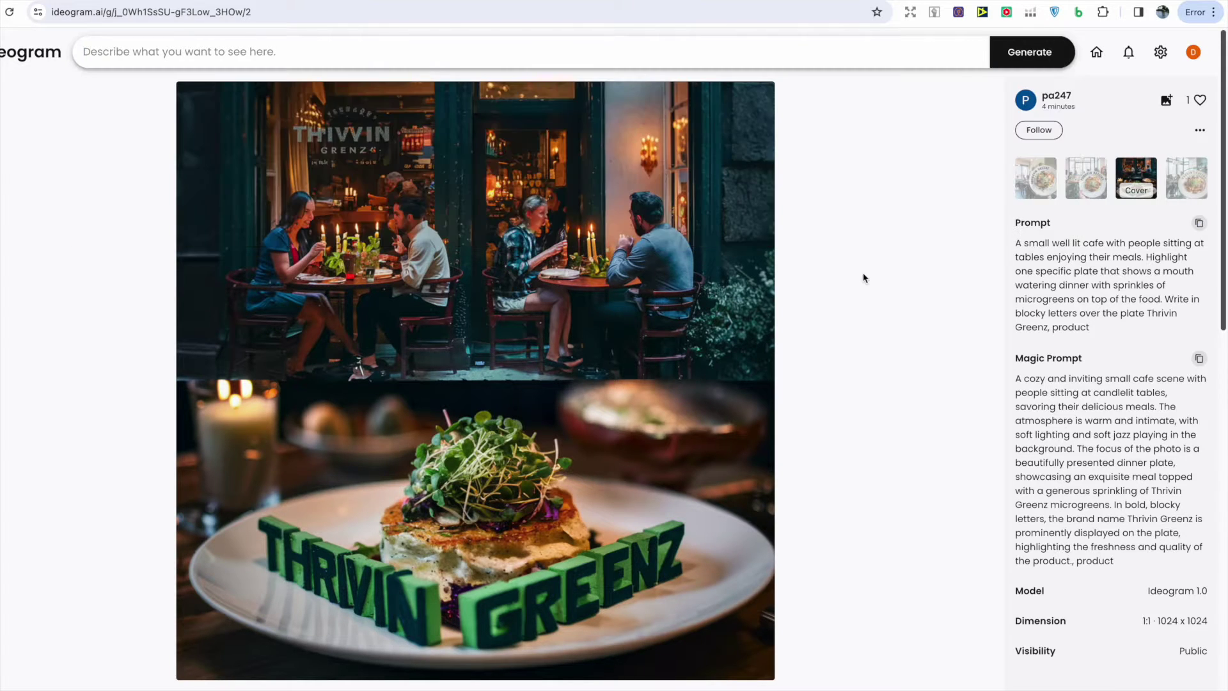
{"action": "left_click", "coordinate": [551, 48]}
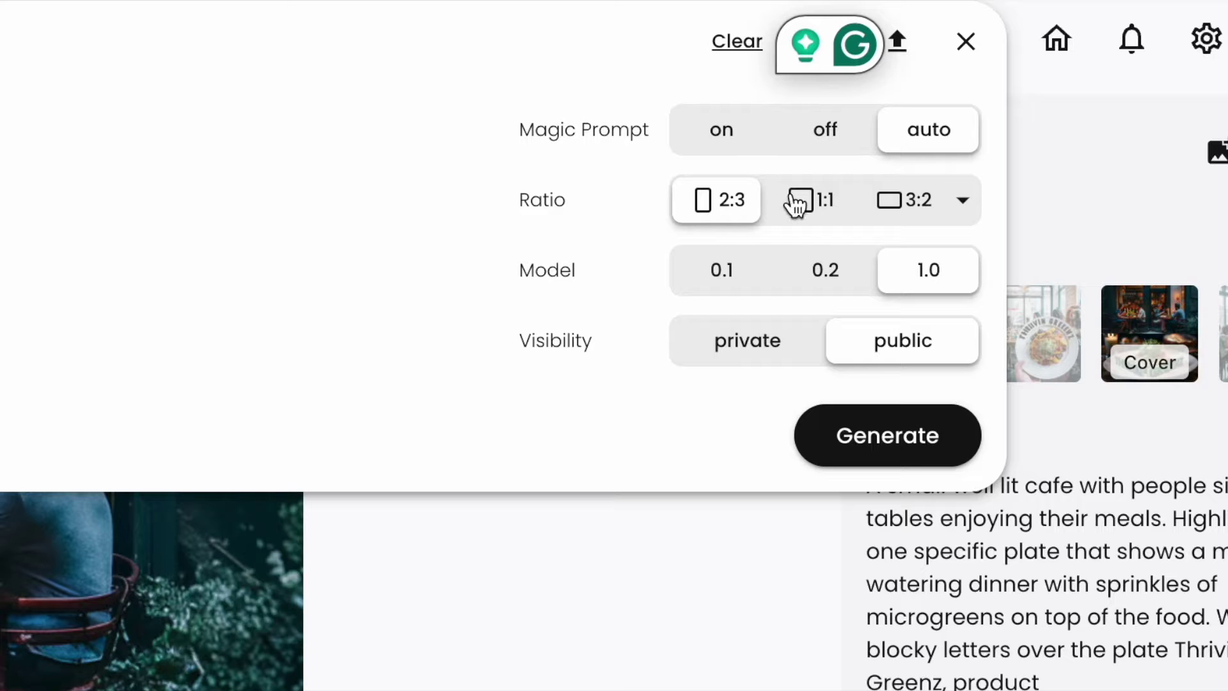
Step: Check the aspect ratio list, close the options unchanged and return to the pinned gallery
{"action": "left_click", "coordinate": [962, 201]}
{"action": "left_click", "coordinate": [962, 202]}
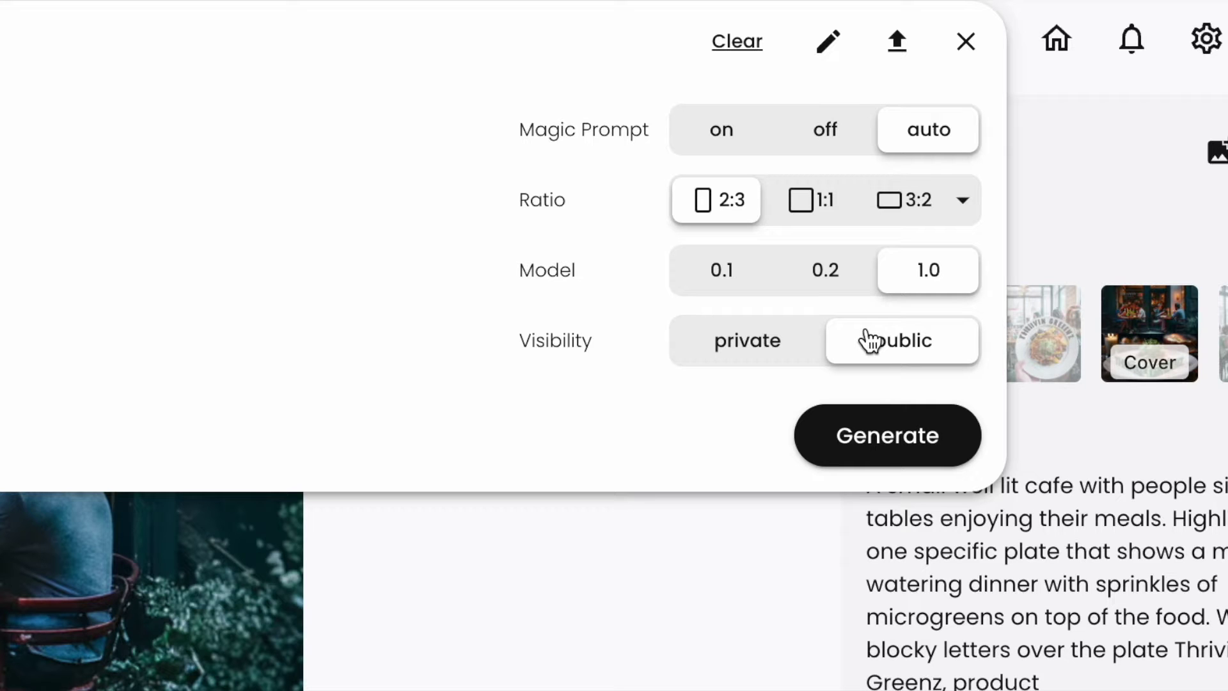
{"action": "left_click", "coordinate": [589, 558]}
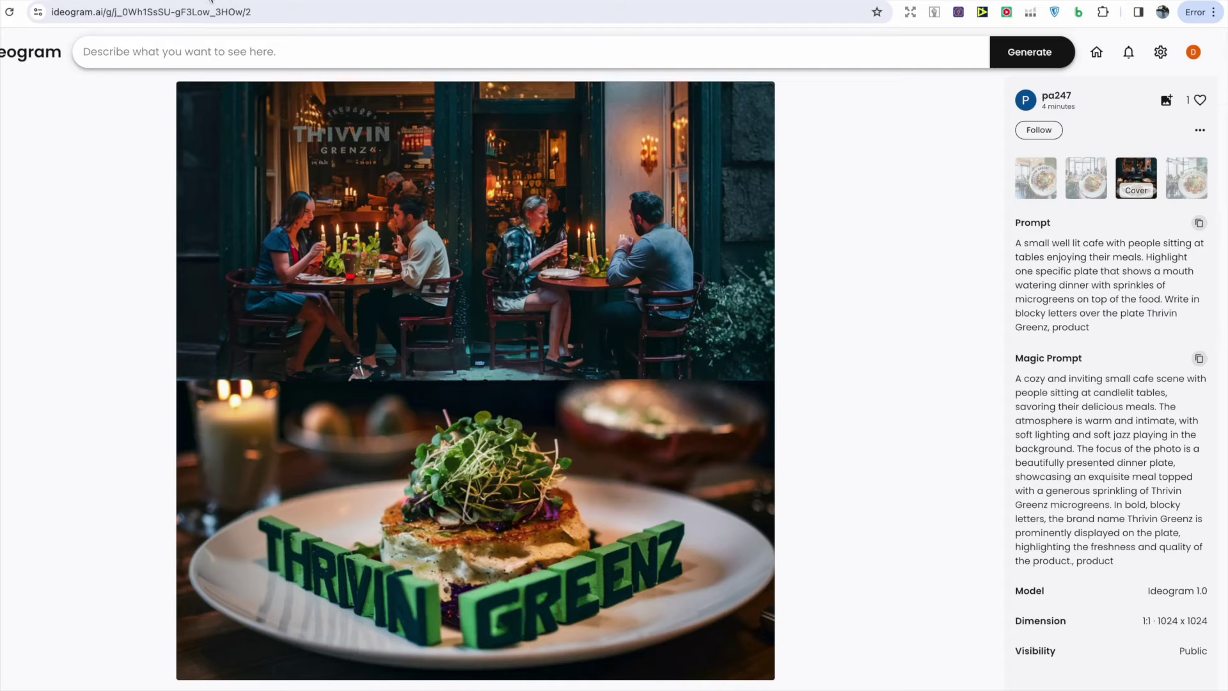
{"action": "key", "text": "alt+Left"}
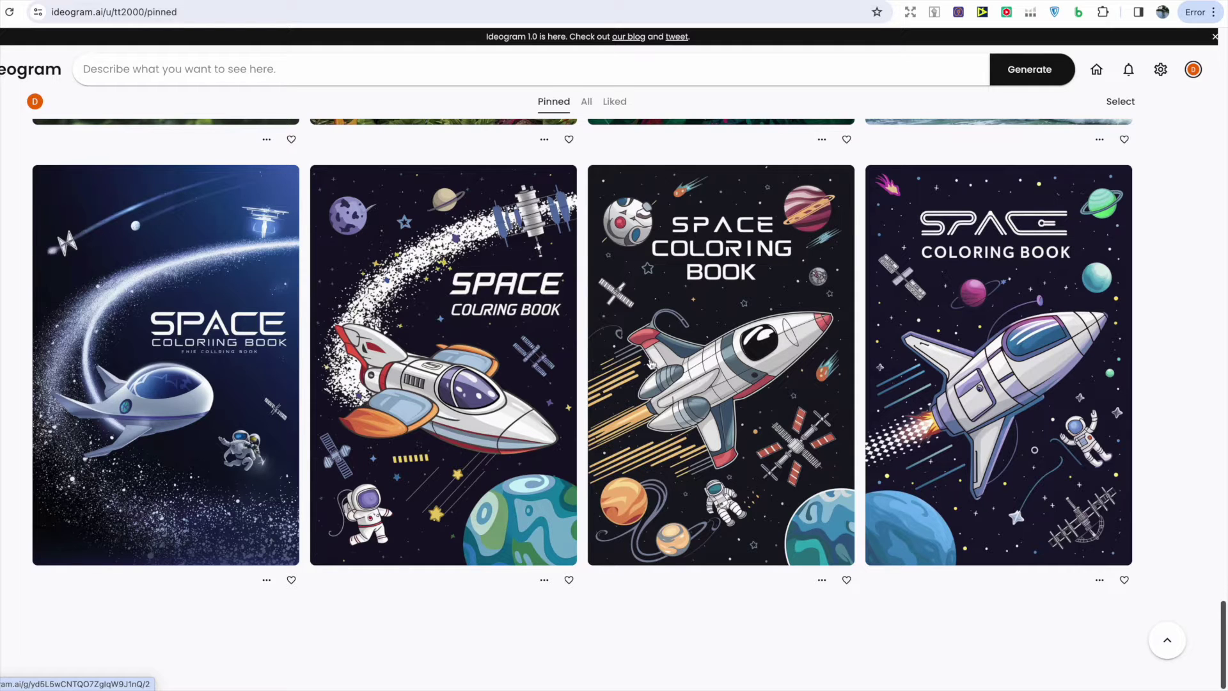
Step: Open the third Space Coloring Book cover, view all four variations, then return to the gallery
{"action": "left_click", "coordinate": [680, 358]}
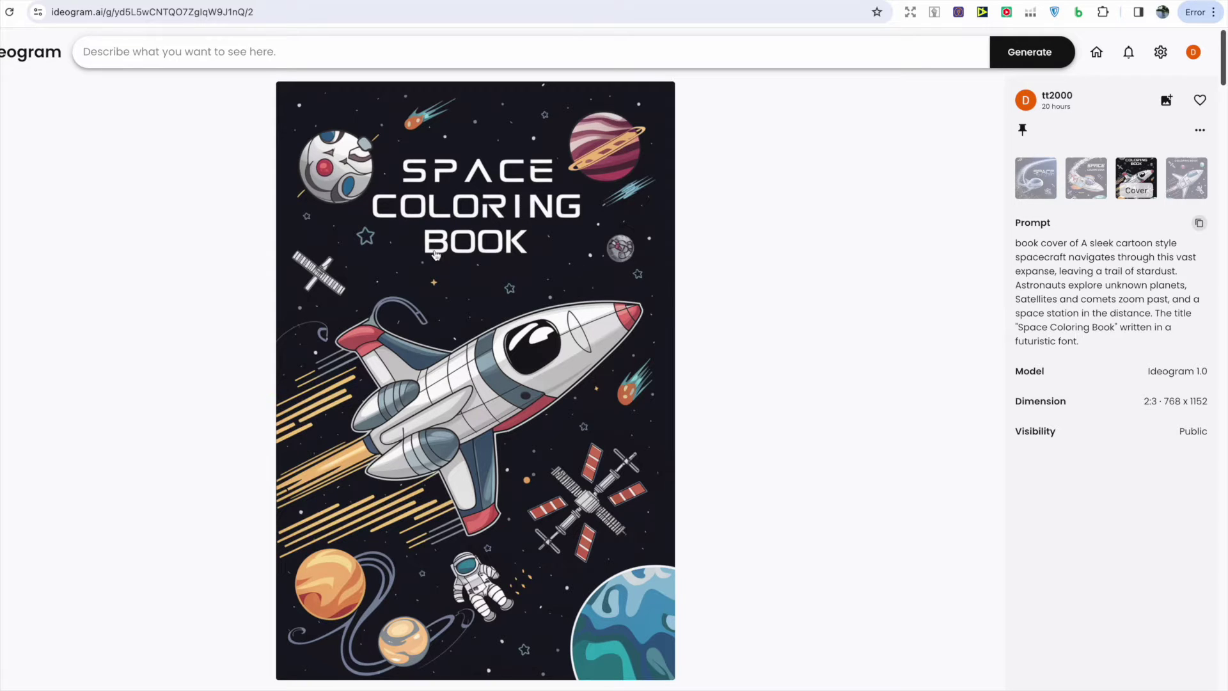
{"action": "left_click", "coordinate": [1081, 173]}
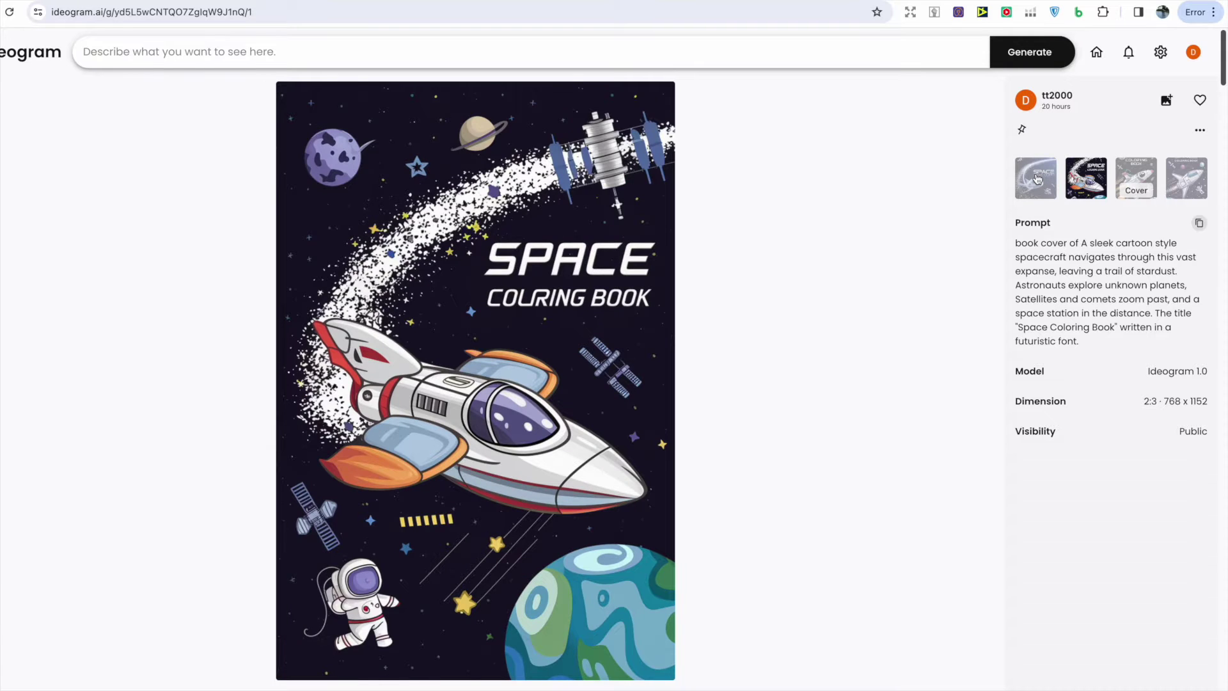
{"action": "left_click", "coordinate": [1038, 179]}
{"action": "left_click", "coordinate": [1179, 170]}
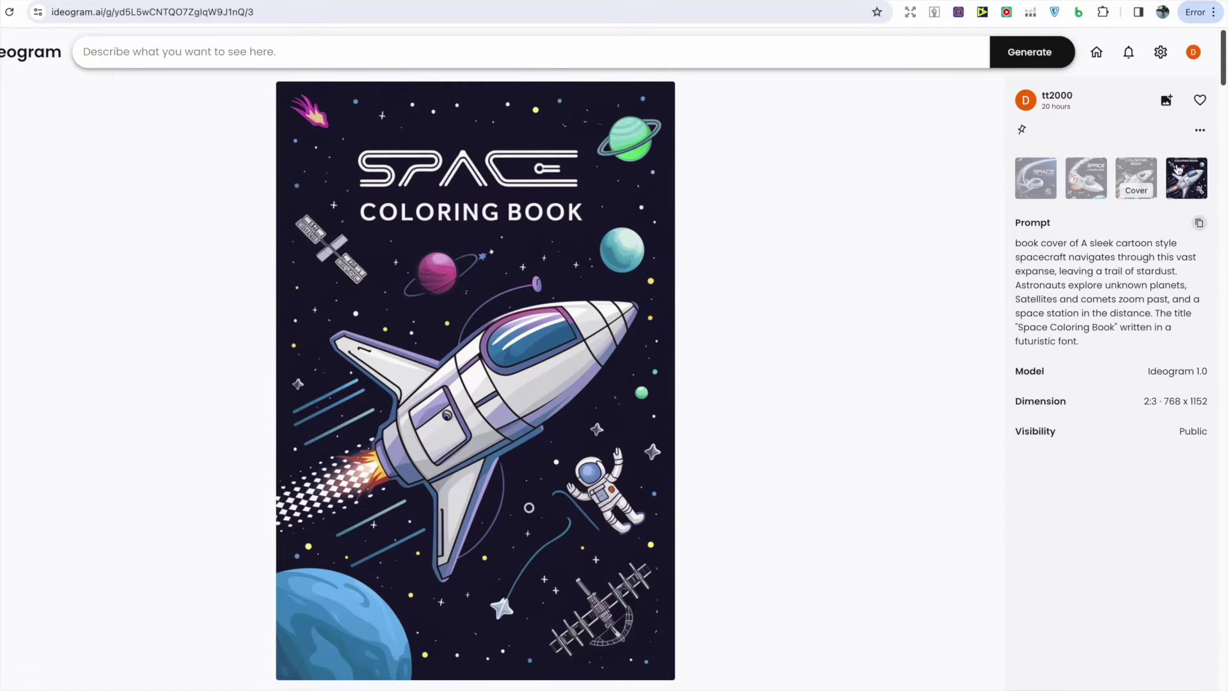
{"action": "left_click", "coordinate": [1149, 173]}
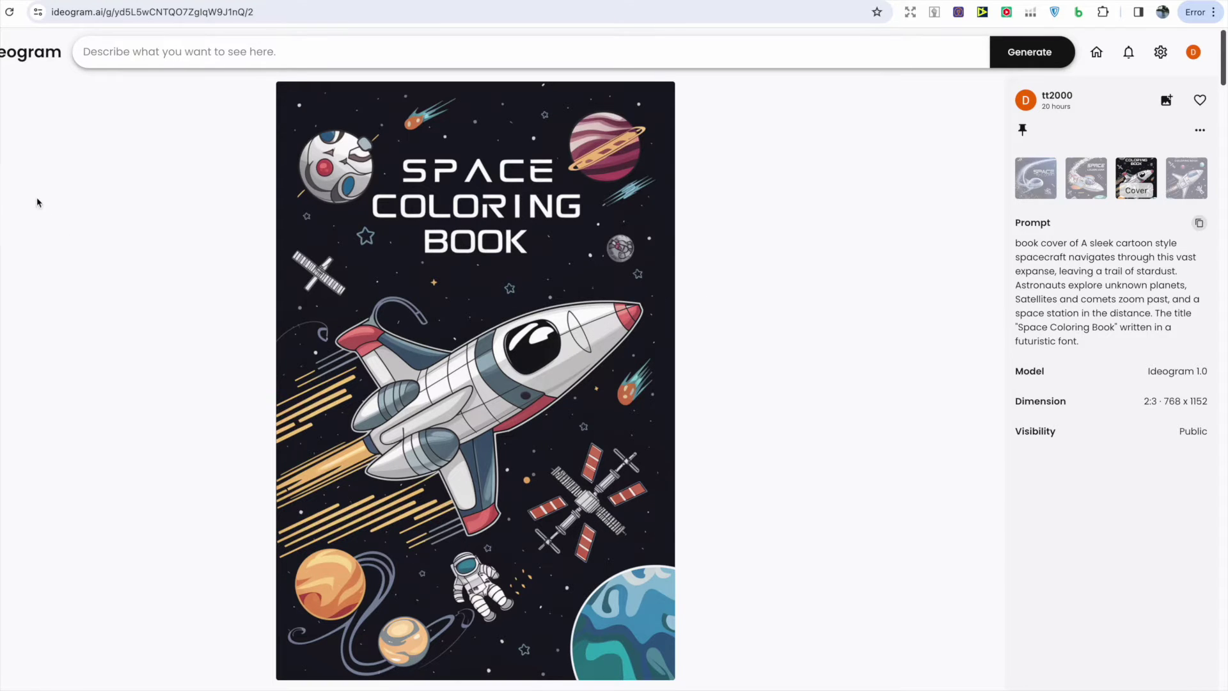
{"action": "key", "text": "alt+Left"}
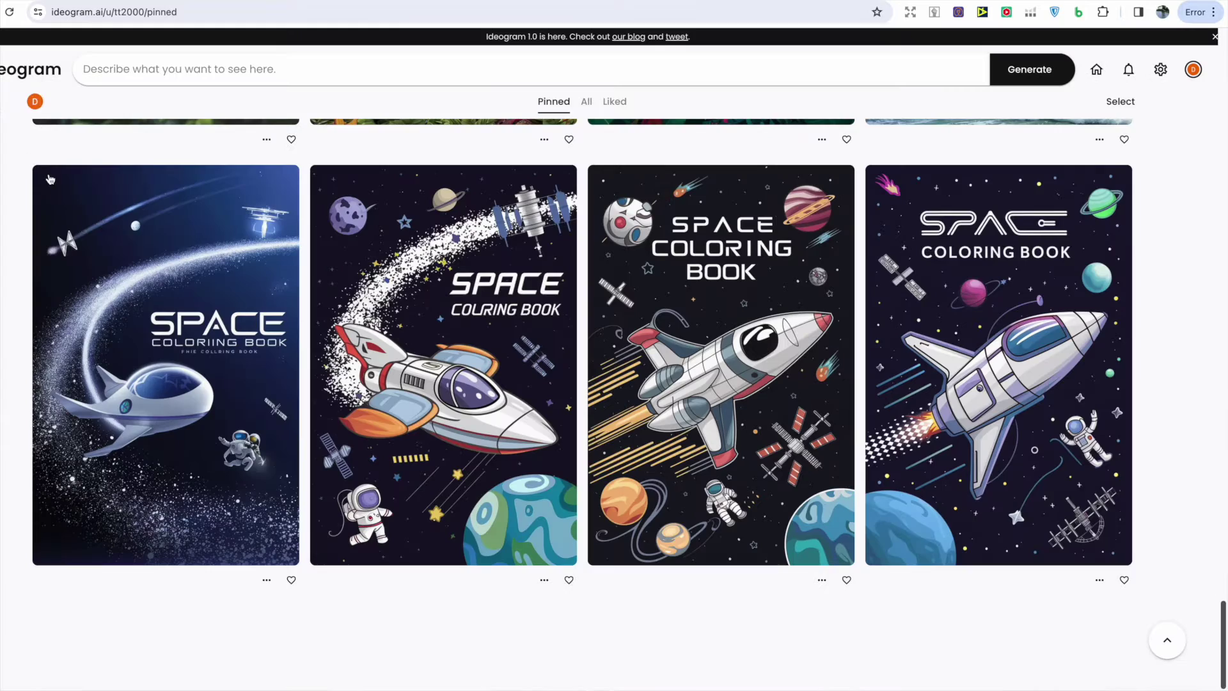
Step: Open the fourth Tropical Dreams: 2024 Journal cover, highlight its title in the prompt, then go back
{"action": "scroll", "coordinate": [49, 179], "scroll_direction": "up", "scroll_amount": 5}
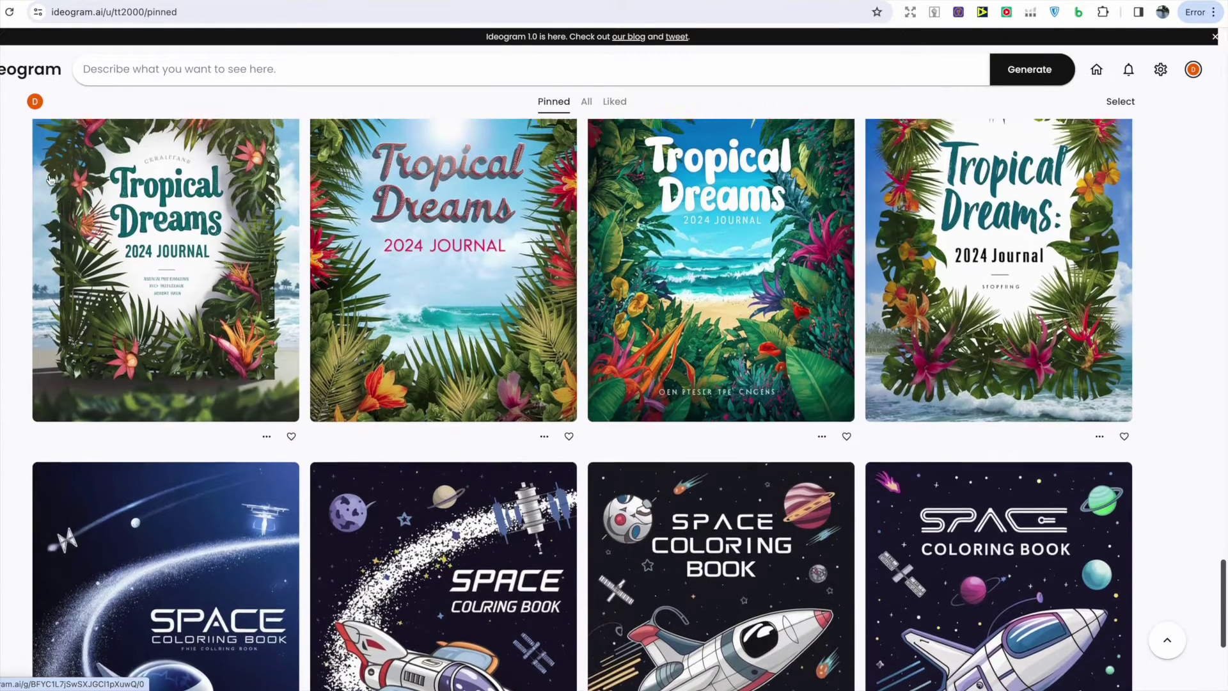
{"action": "scroll", "coordinate": [50, 179], "scroll_direction": "down", "scroll_amount": 1}
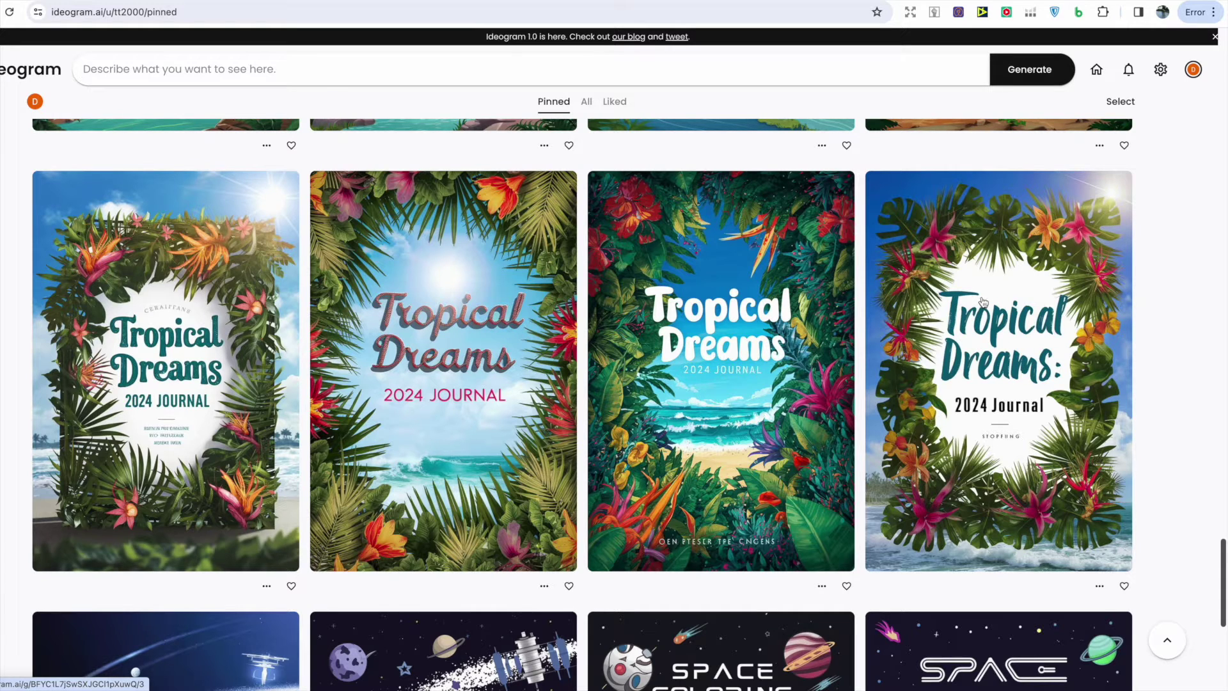
{"action": "left_click", "coordinate": [943, 282]}
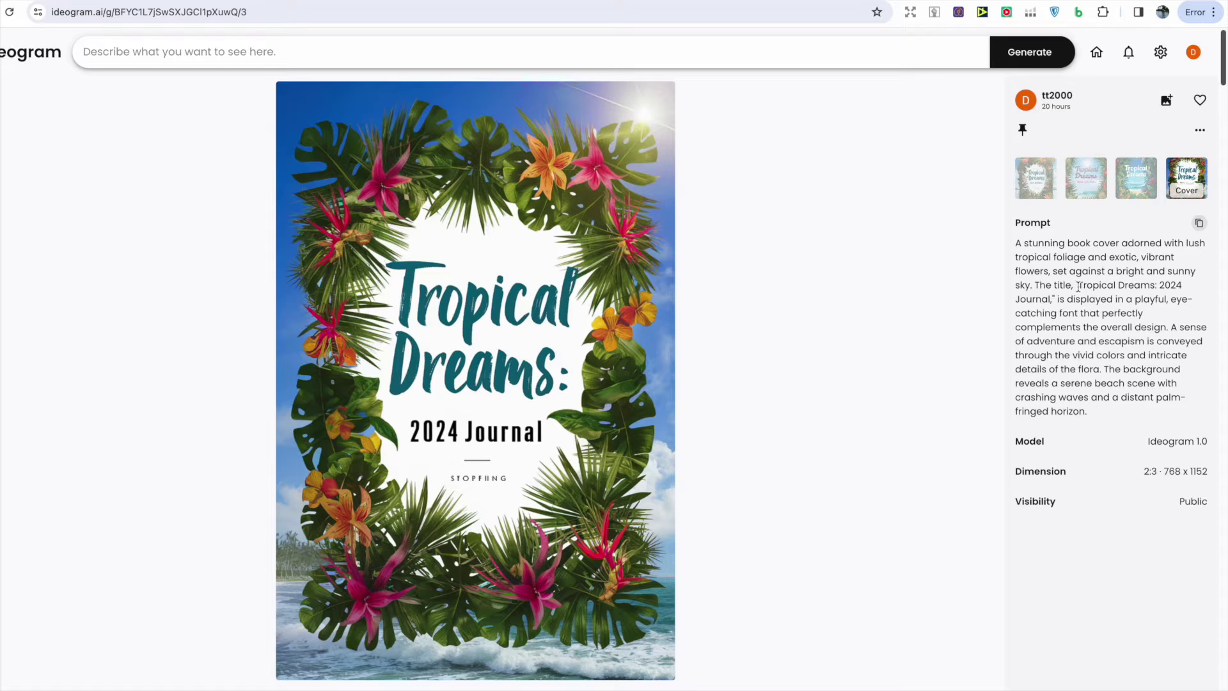
{"action": "left_click_drag", "start_coordinate": [1085, 287], "coordinate": [1046, 302]}
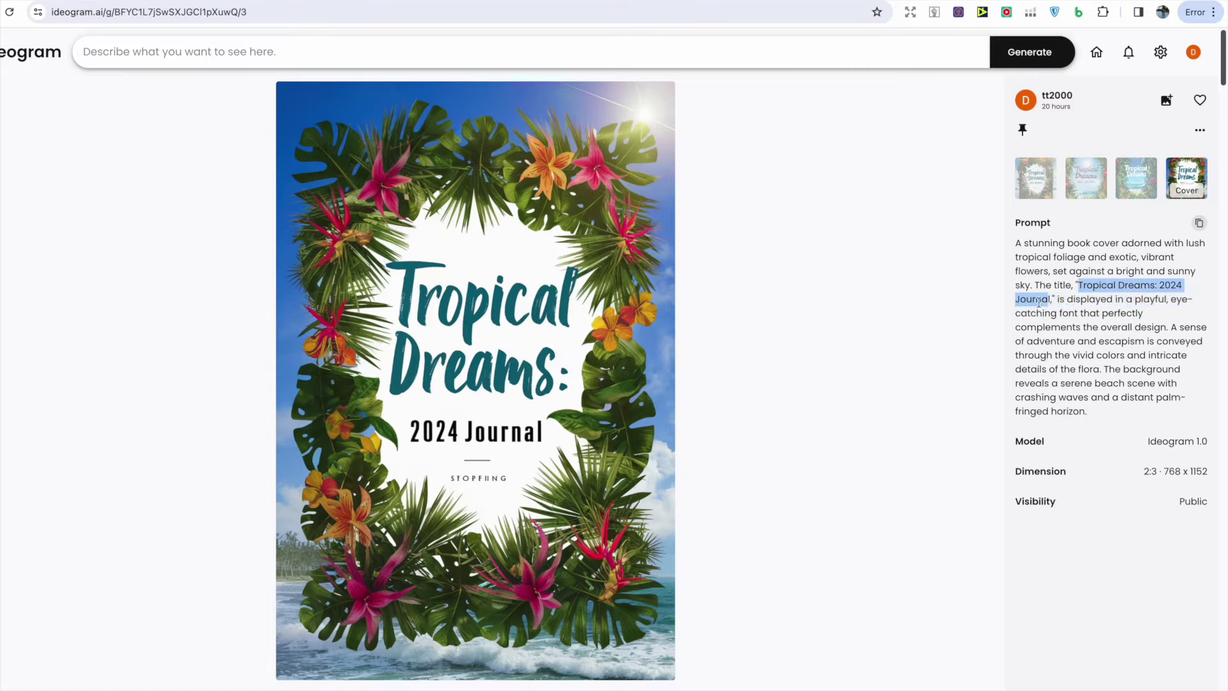
{"action": "key", "text": "super+bracketleft"}
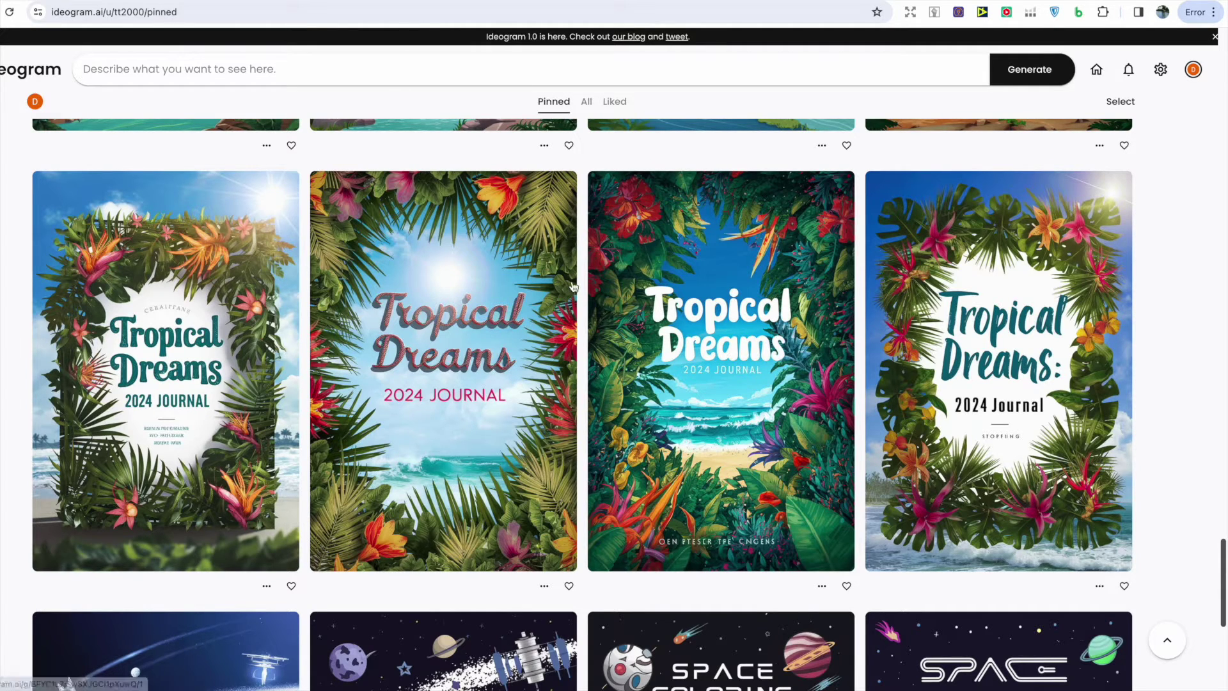
Step: Scroll up to the dinosaur row, view the second Dinosaur Coloring Book cover's prompt, then go back
{"action": "scroll", "coordinate": [575, 288], "scroll_direction": "up", "scroll_amount": 5}
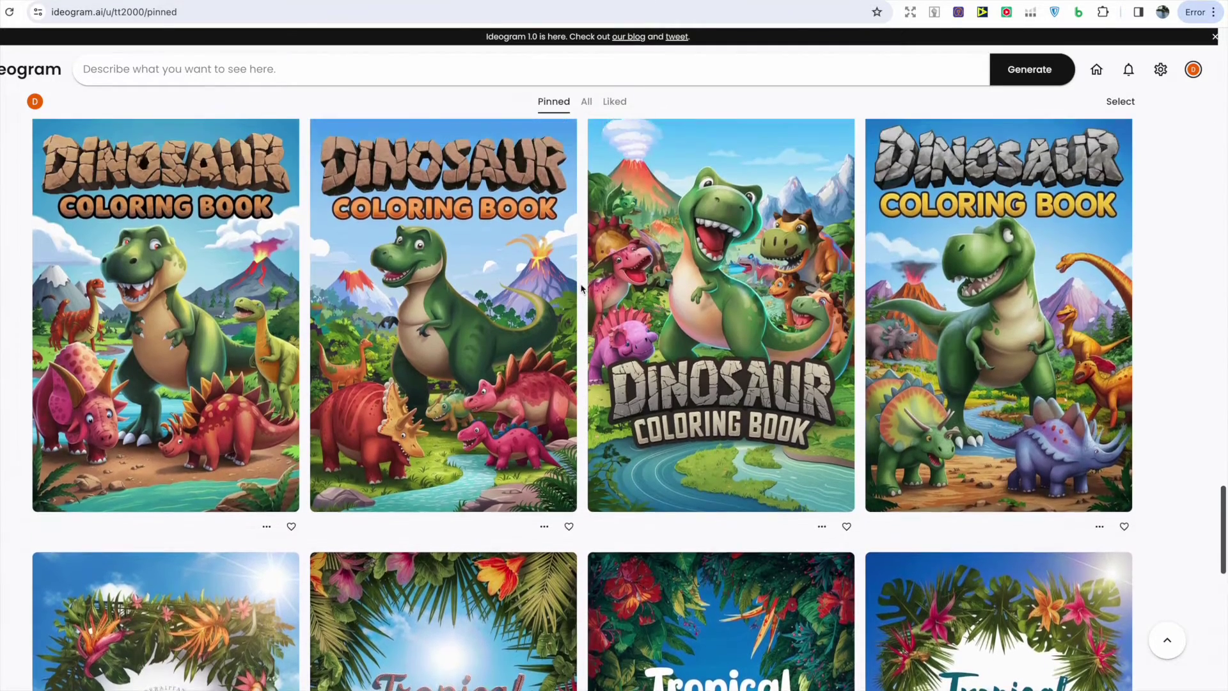
{"action": "scroll", "coordinate": [581, 287], "scroll_direction": "up", "scroll_amount": 1}
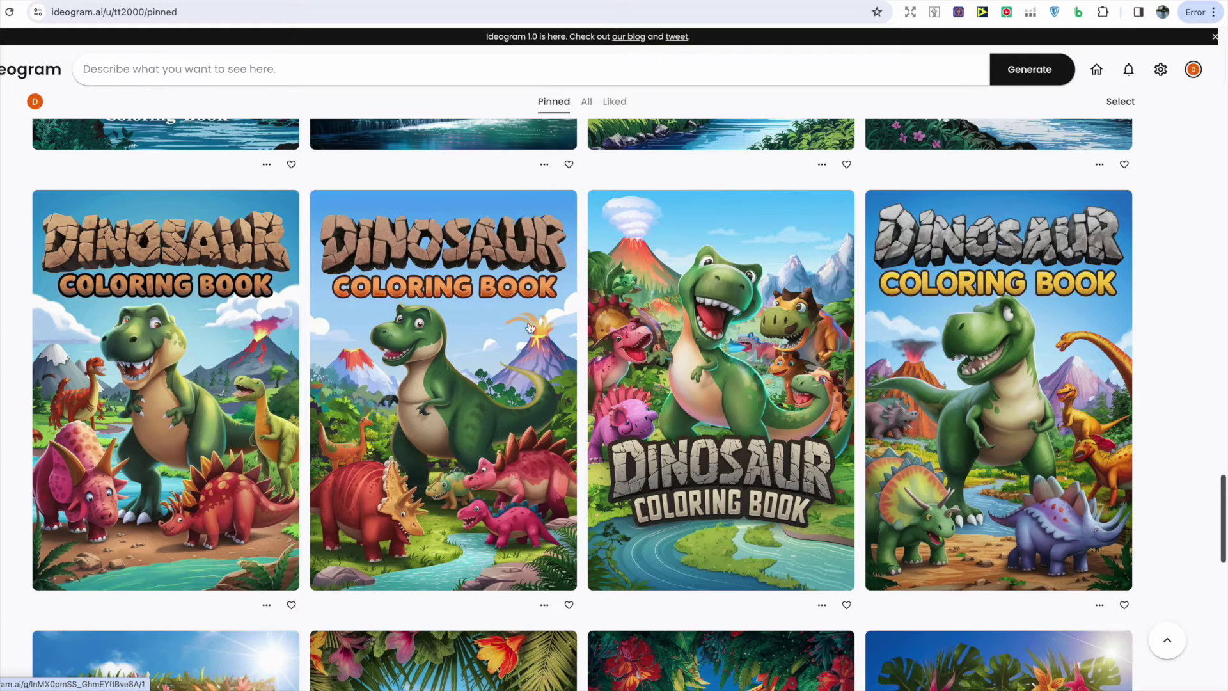
{"action": "left_click", "coordinate": [464, 369]}
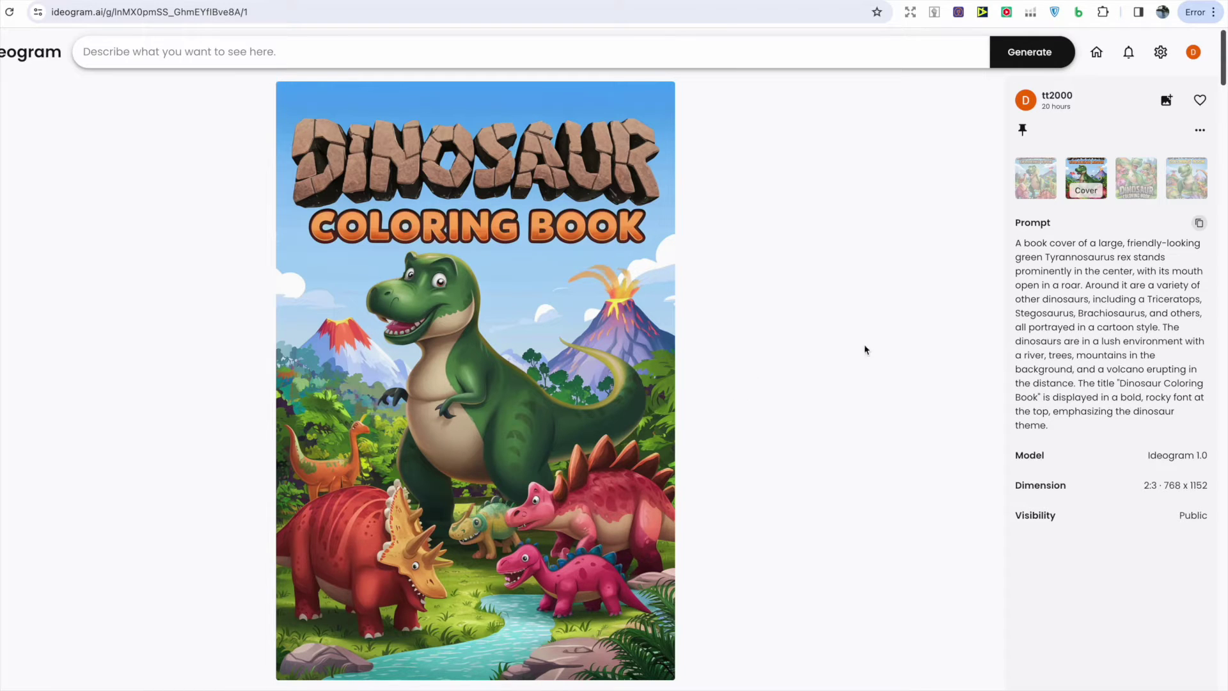
{"action": "key", "text": "alt+Left"}
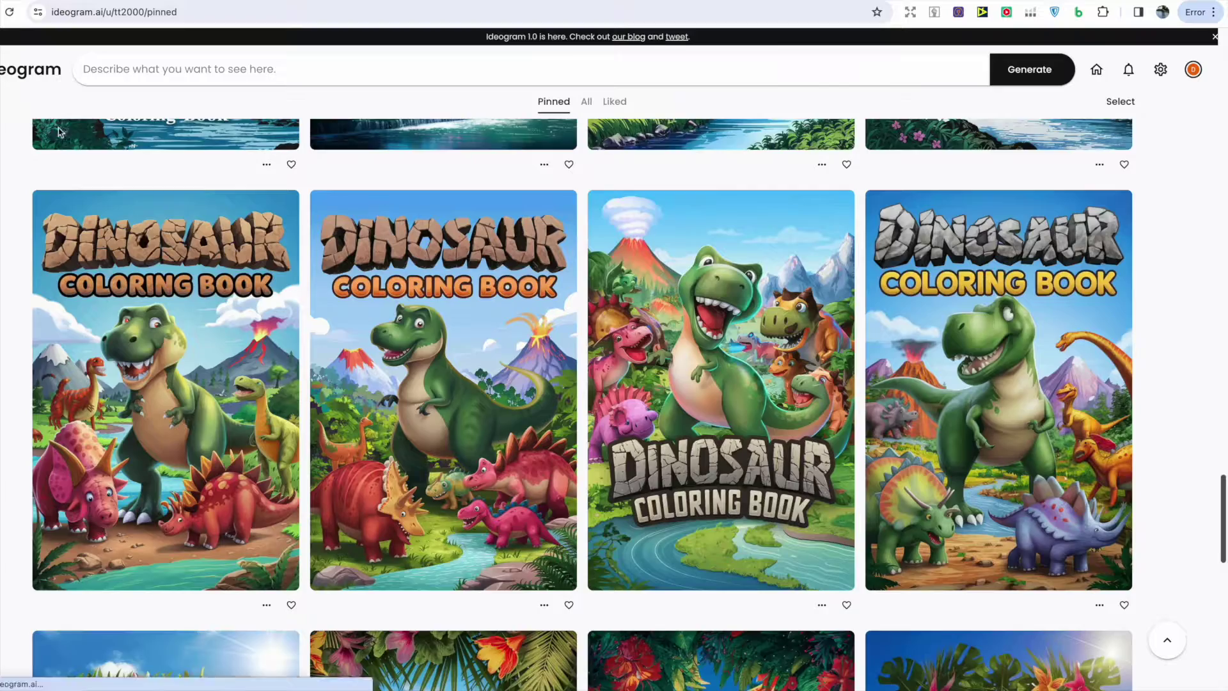
Step: Scroll up to the Relaxing Landscapes covers with waterfalls, snowy mountain and cherry blossoms
{"action": "scroll", "coordinate": [413, 195], "scroll_direction": "up", "scroll_amount": 5}
{"action": "scroll", "coordinate": [413, 195], "scroll_direction": "up", "scroll_amount": 2}
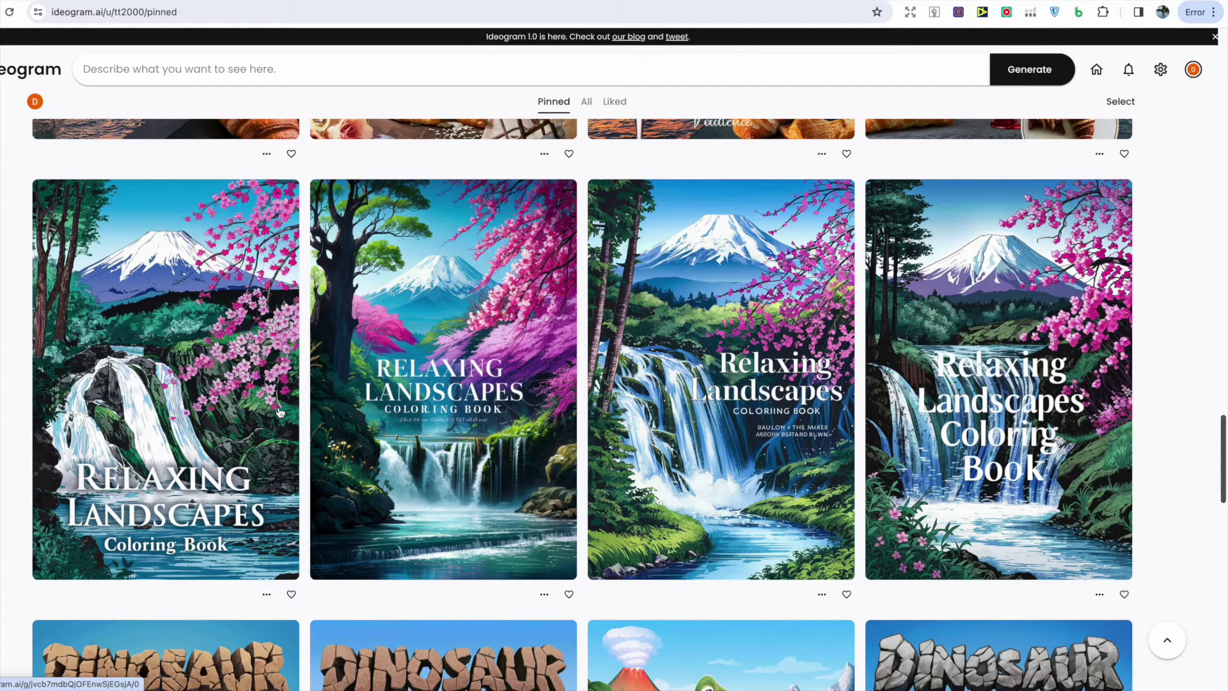
{"action": "left_click", "coordinate": [280, 446]}
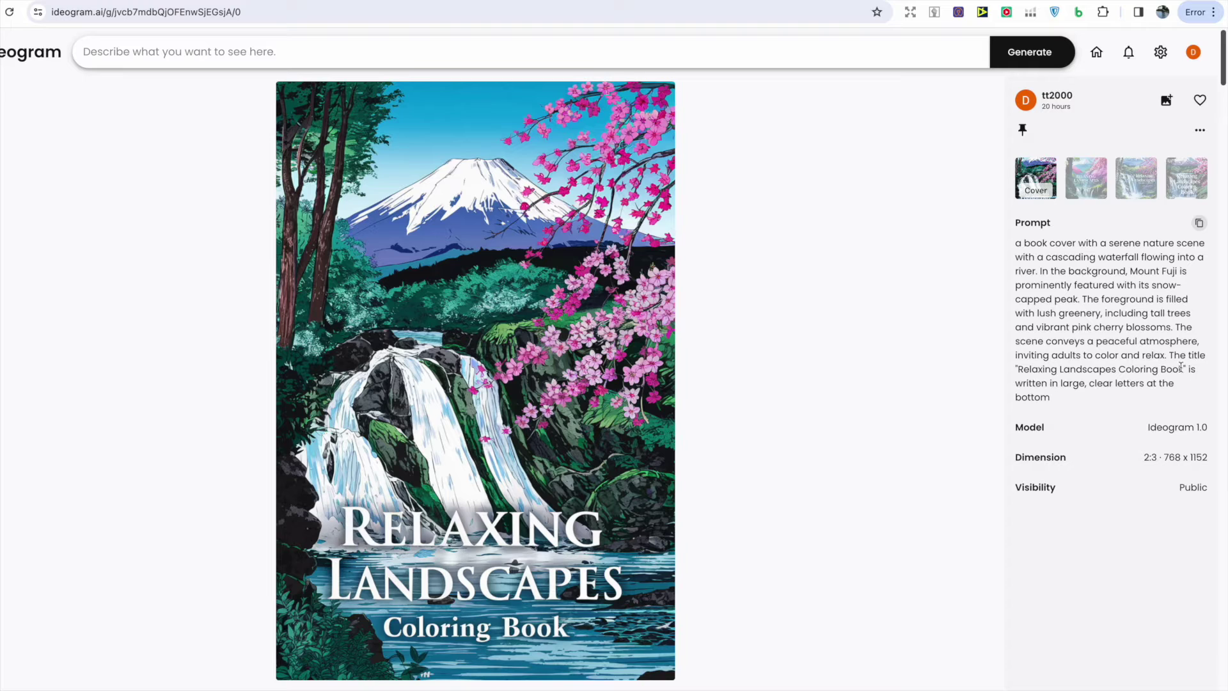
{"action": "left_click_drag", "start_coordinate": [1188, 369], "coordinate": [1195, 399]}
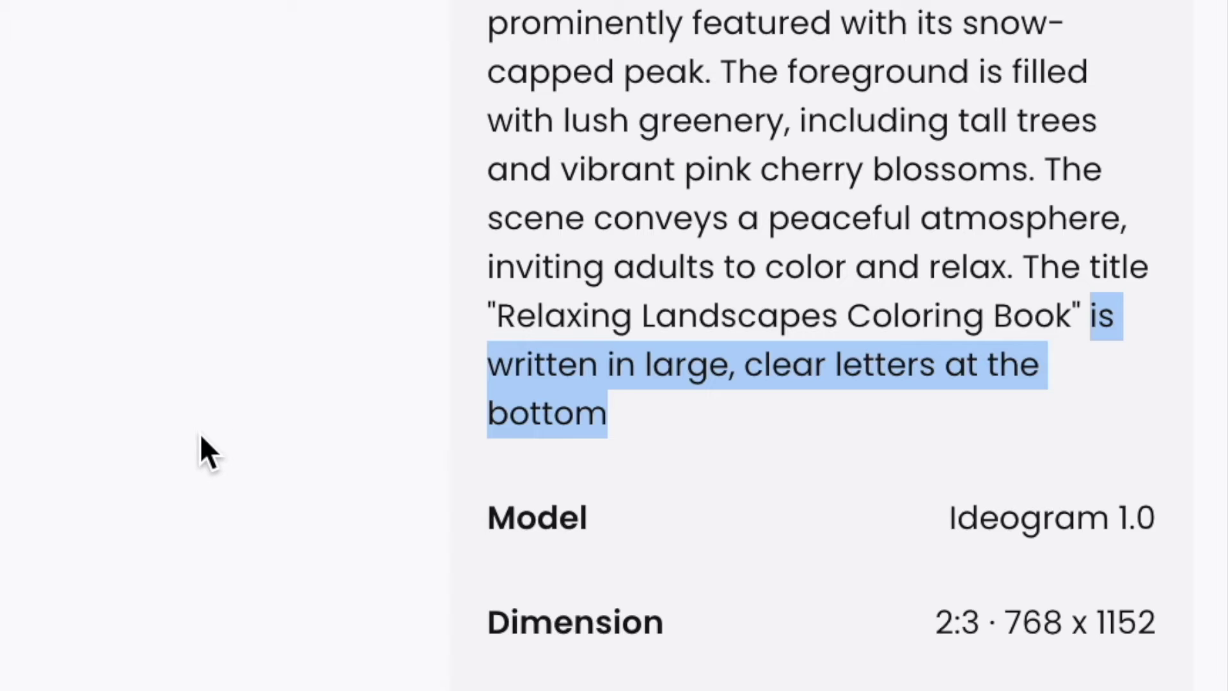
{"action": "key", "text": "Escape"}
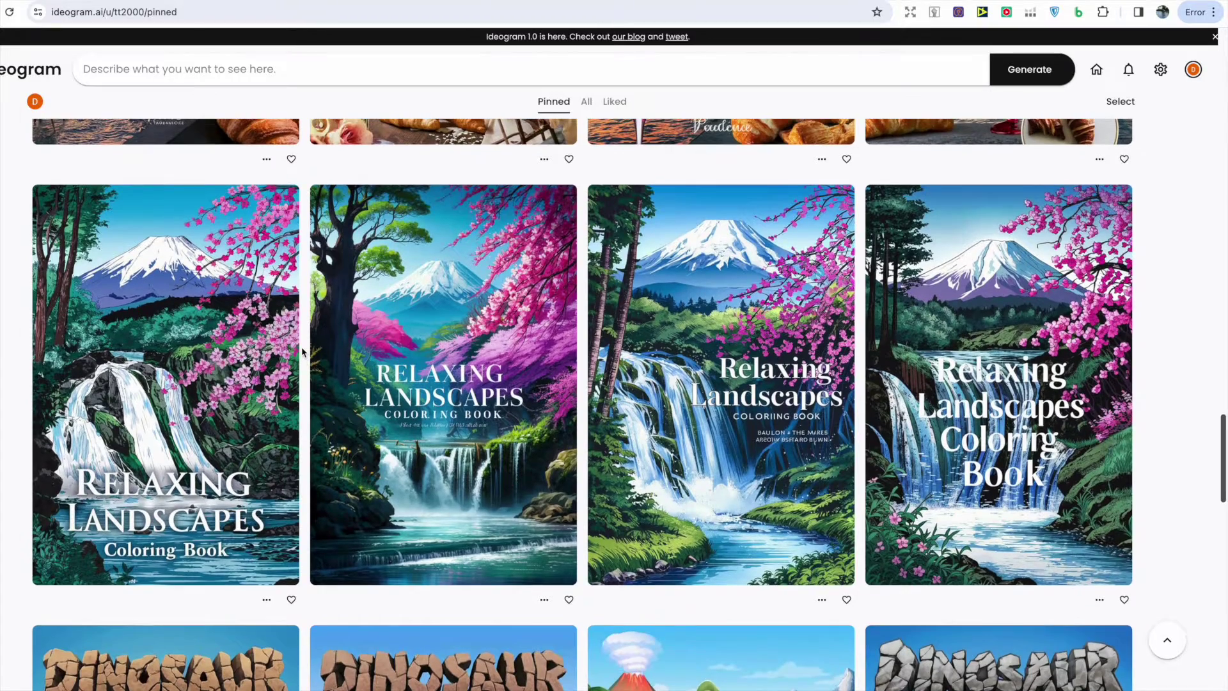
Step: Scroll up to the Paris Travel Guide row and open the first cover's Eiffel Tower sunset prompt
{"action": "scroll", "coordinate": [302, 347], "scroll_direction": "up", "scroll_amount": 4}
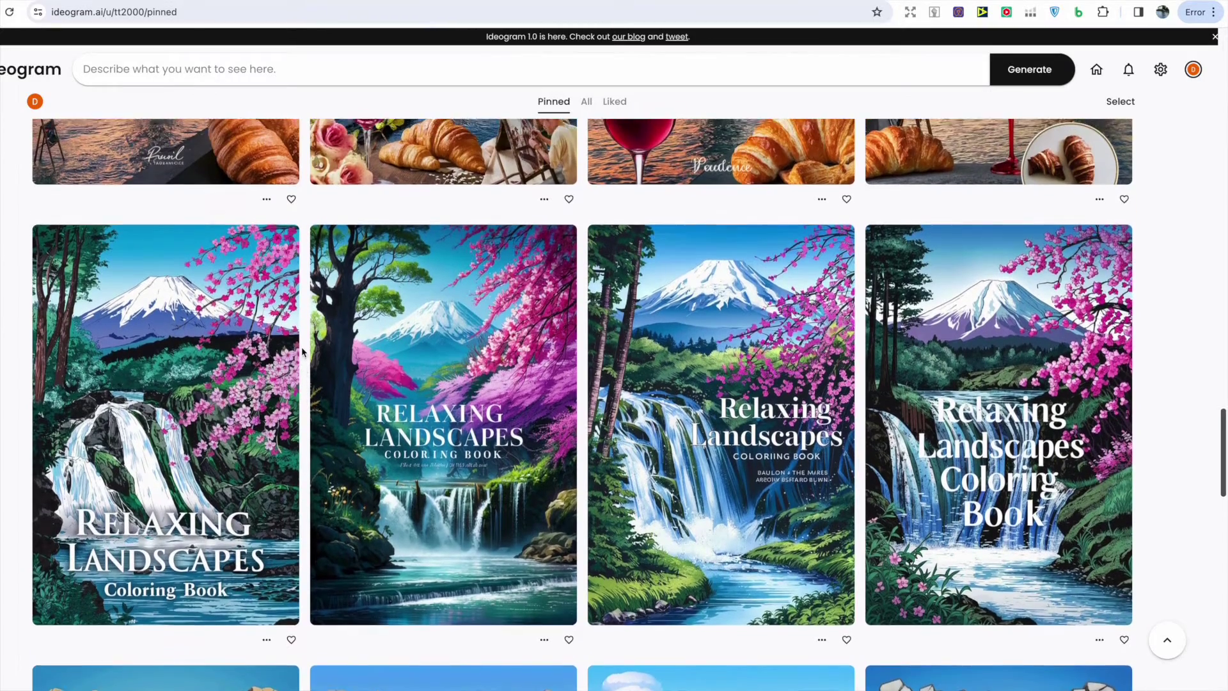
{"action": "scroll", "coordinate": [301, 346], "scroll_direction": "up", "scroll_amount": 2}
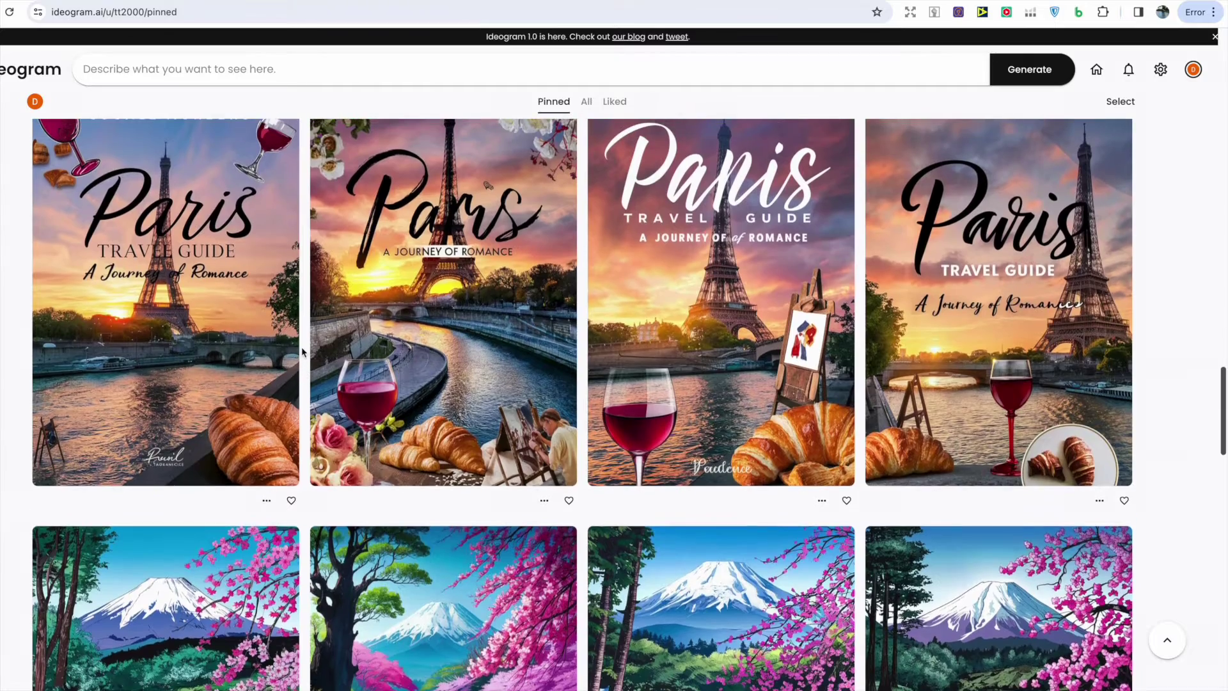
{"action": "scroll", "coordinate": [302, 346], "scroll_direction": "up", "scroll_amount": 2}
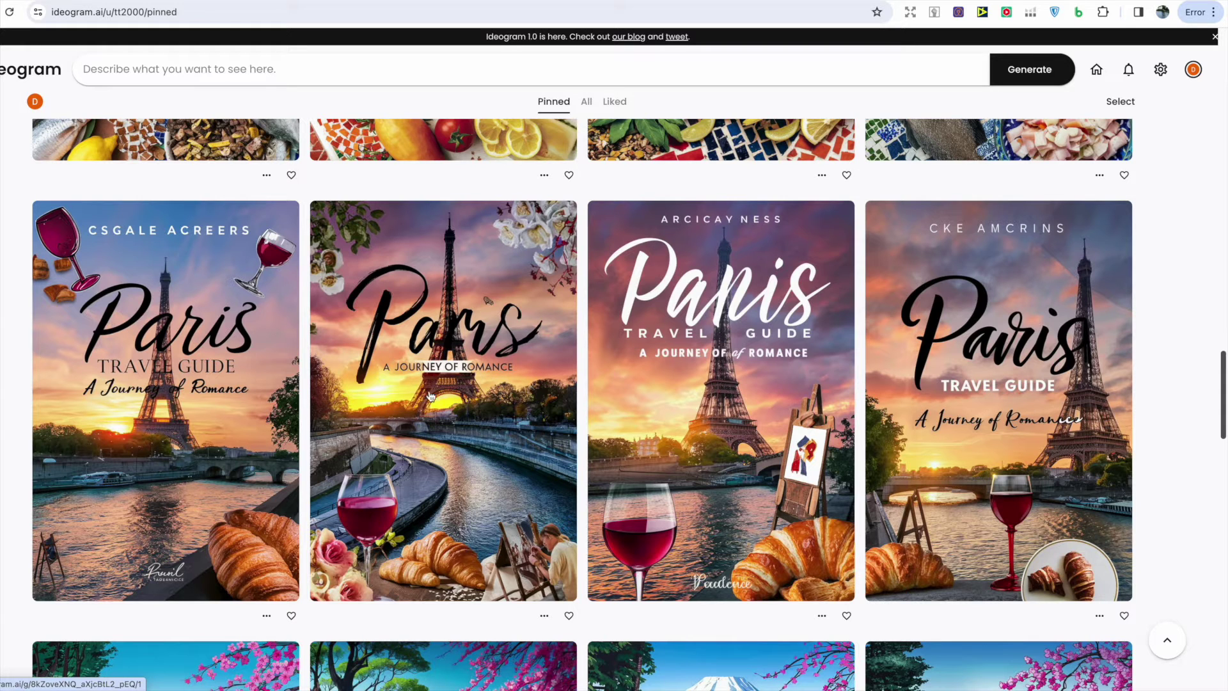
{"action": "left_click", "coordinate": [245, 417]}
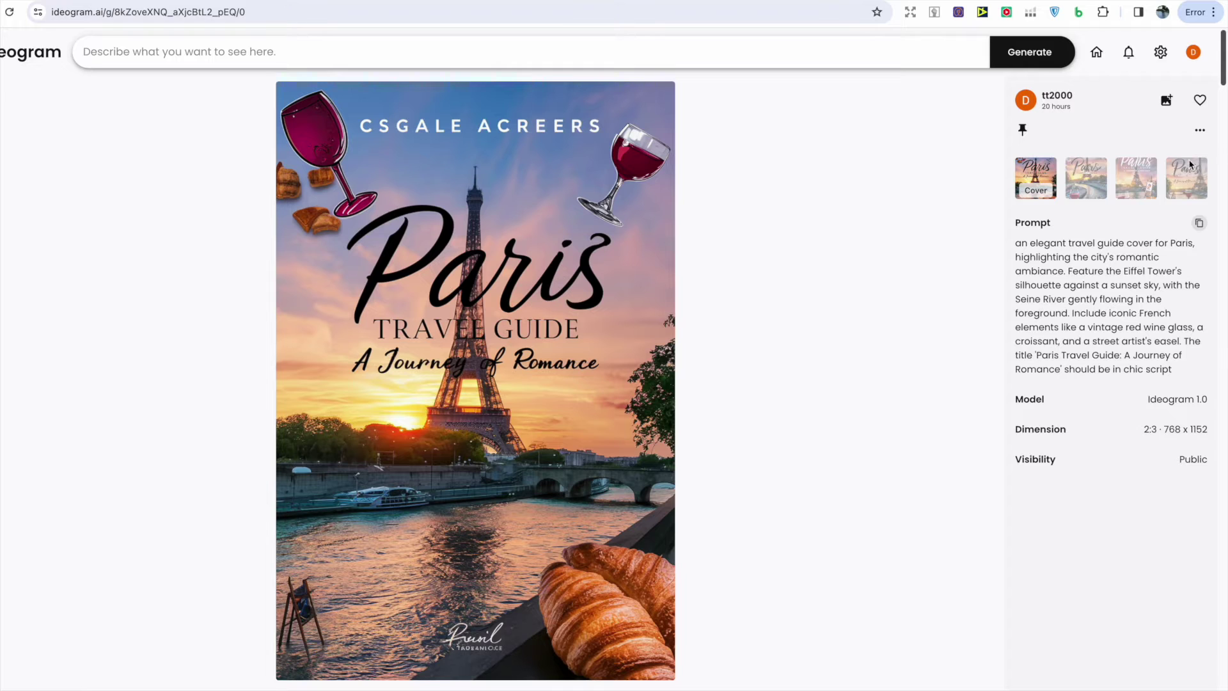
{"action": "left_click", "coordinate": [1098, 189]}
{"action": "left_click", "coordinate": [1146, 183]}
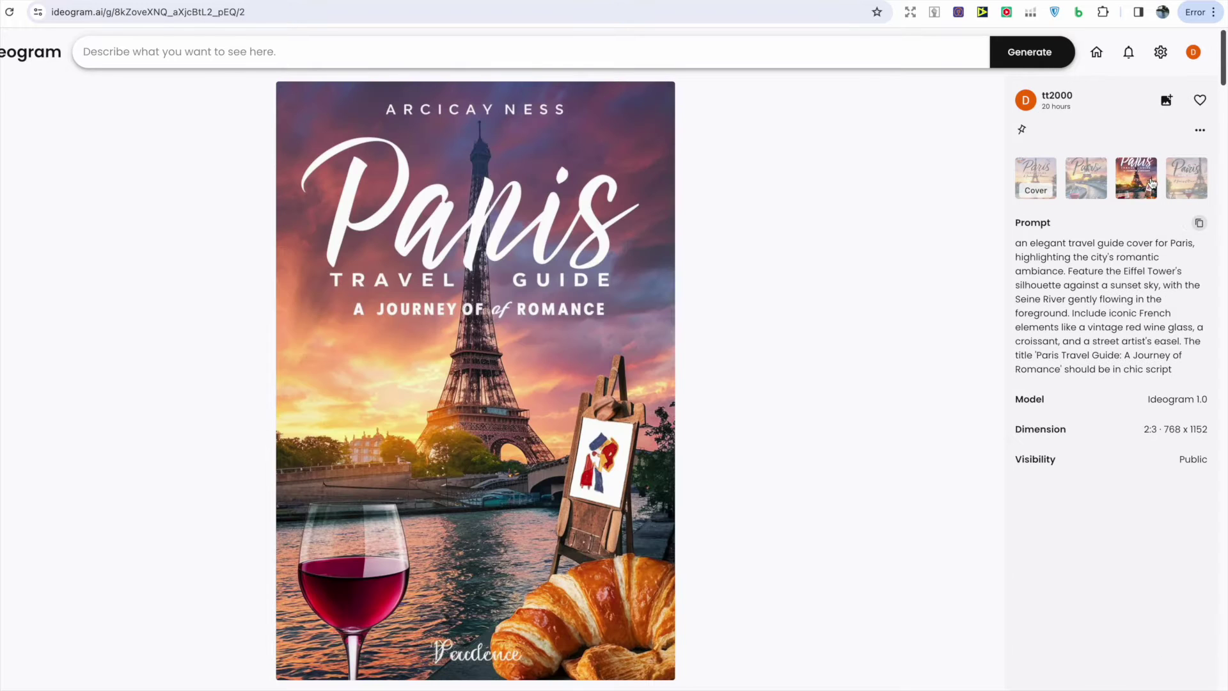
{"action": "left_click", "coordinate": [1180, 182]}
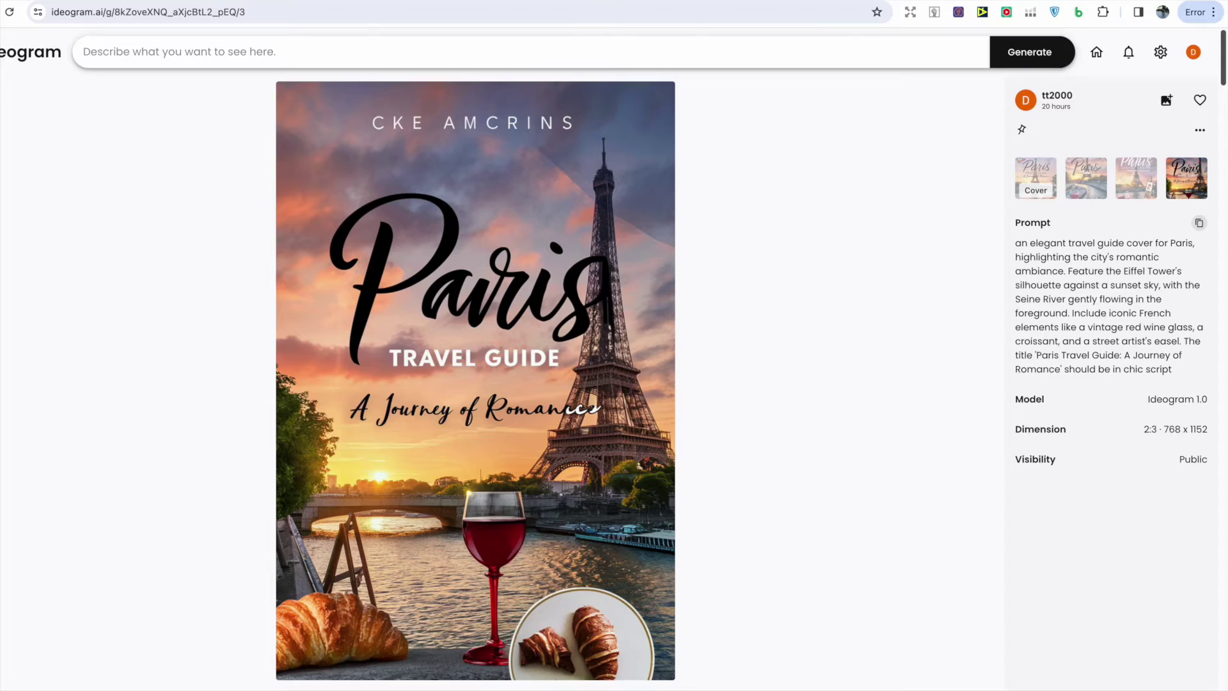
{"action": "left_click", "coordinate": [121, 195]}
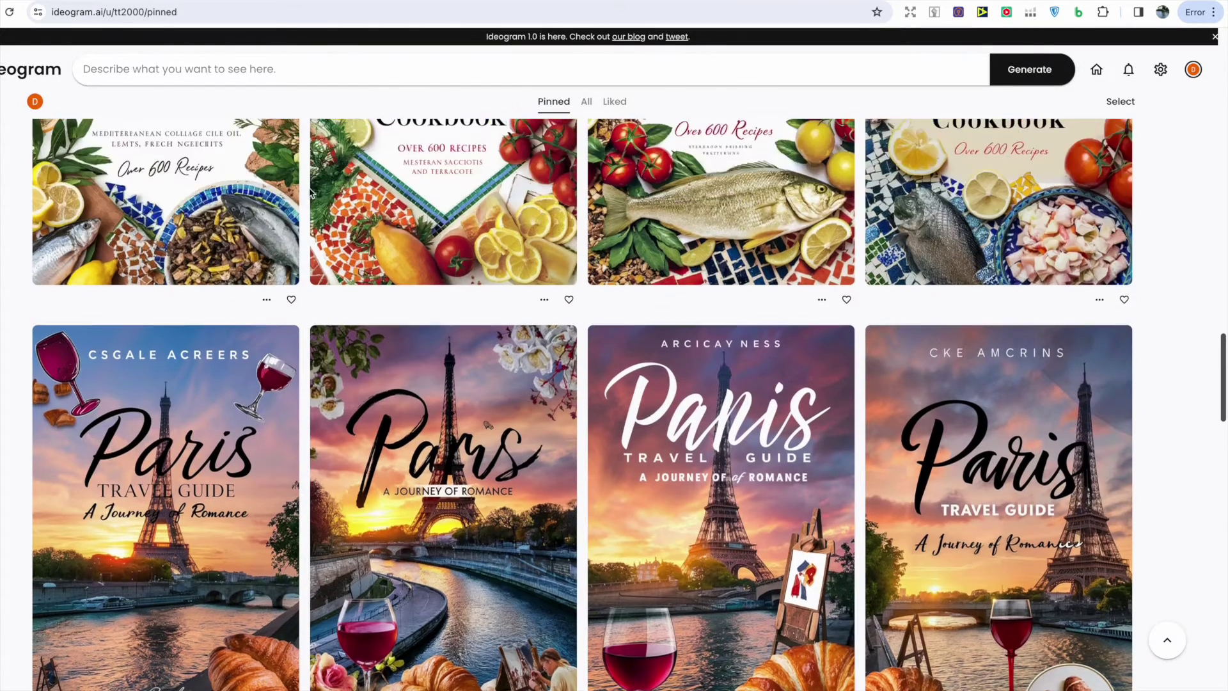
{"action": "scroll", "coordinate": [310, 191], "scroll_direction": "up", "scroll_amount": 4}
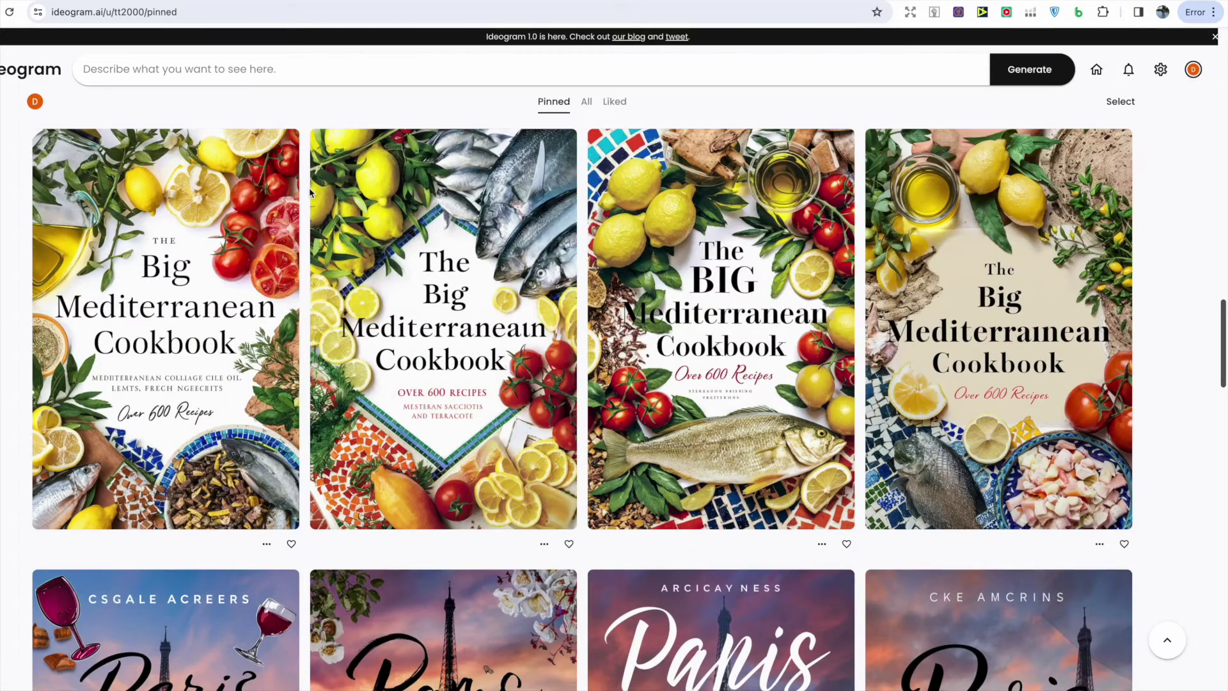
{"action": "scroll", "coordinate": [311, 190], "scroll_direction": "up", "scroll_amount": 3}
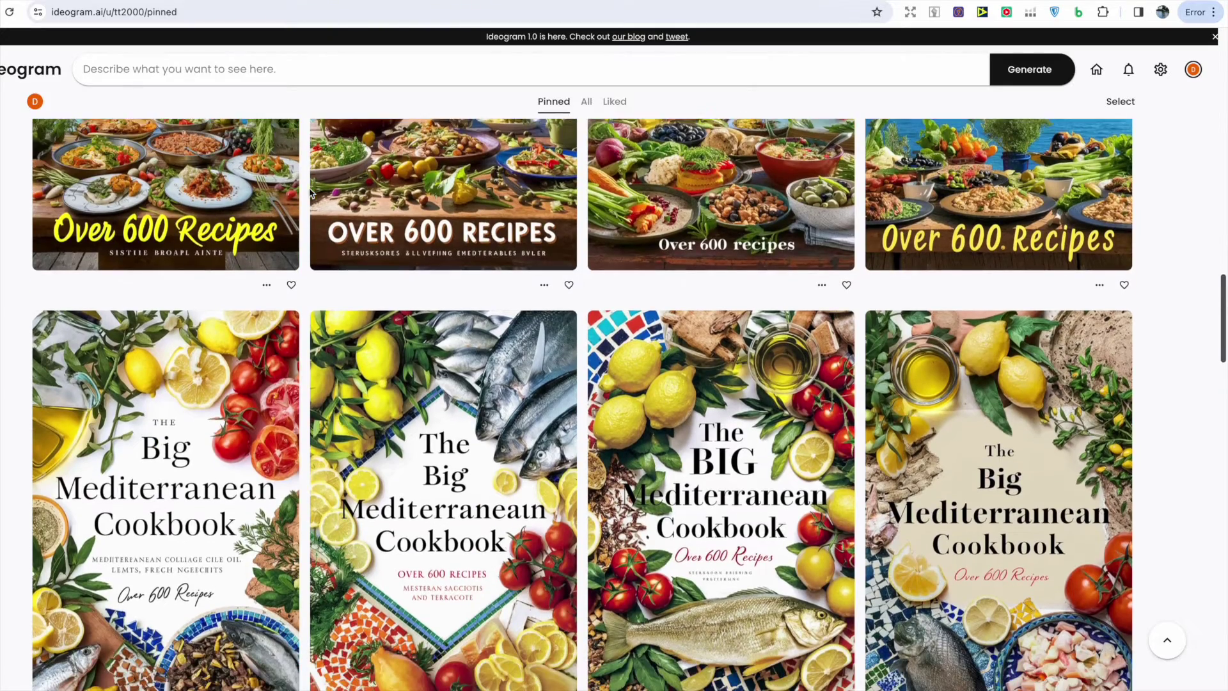
{"action": "scroll", "coordinate": [310, 191], "scroll_direction": "down", "scroll_amount": 1}
{"action": "scroll", "coordinate": [304, 244], "scroll_direction": "up", "scroll_amount": 4}
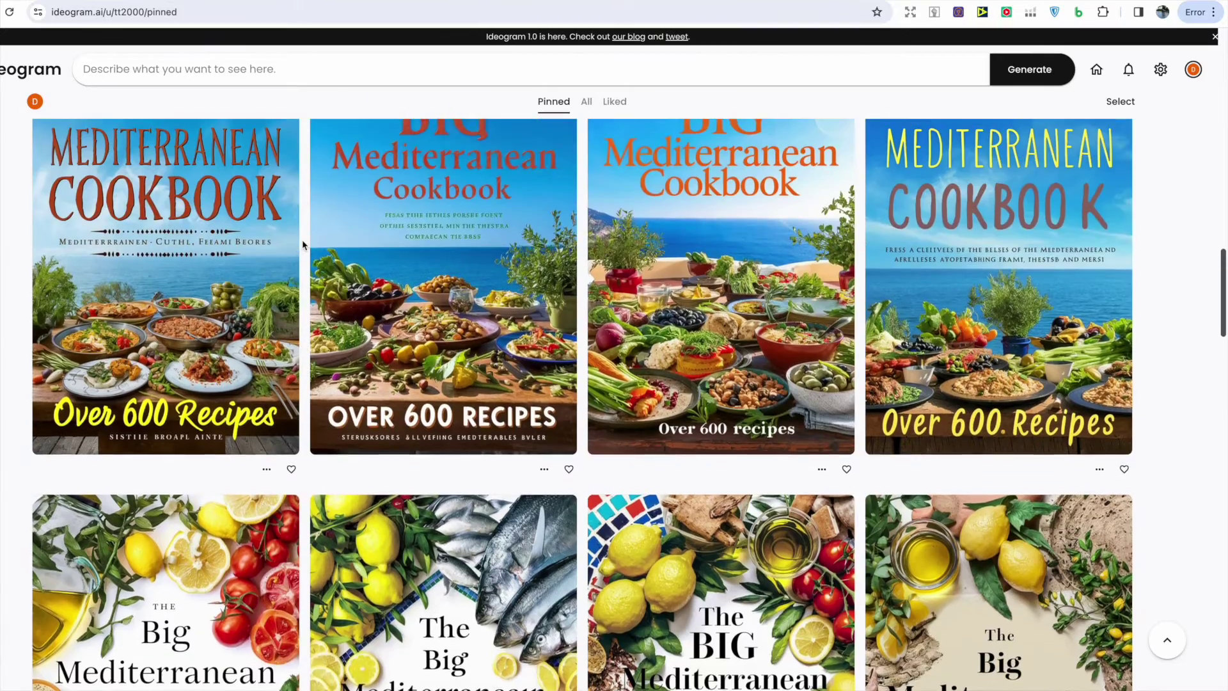
{"action": "scroll", "coordinate": [303, 244], "scroll_direction": "up", "scroll_amount": 1}
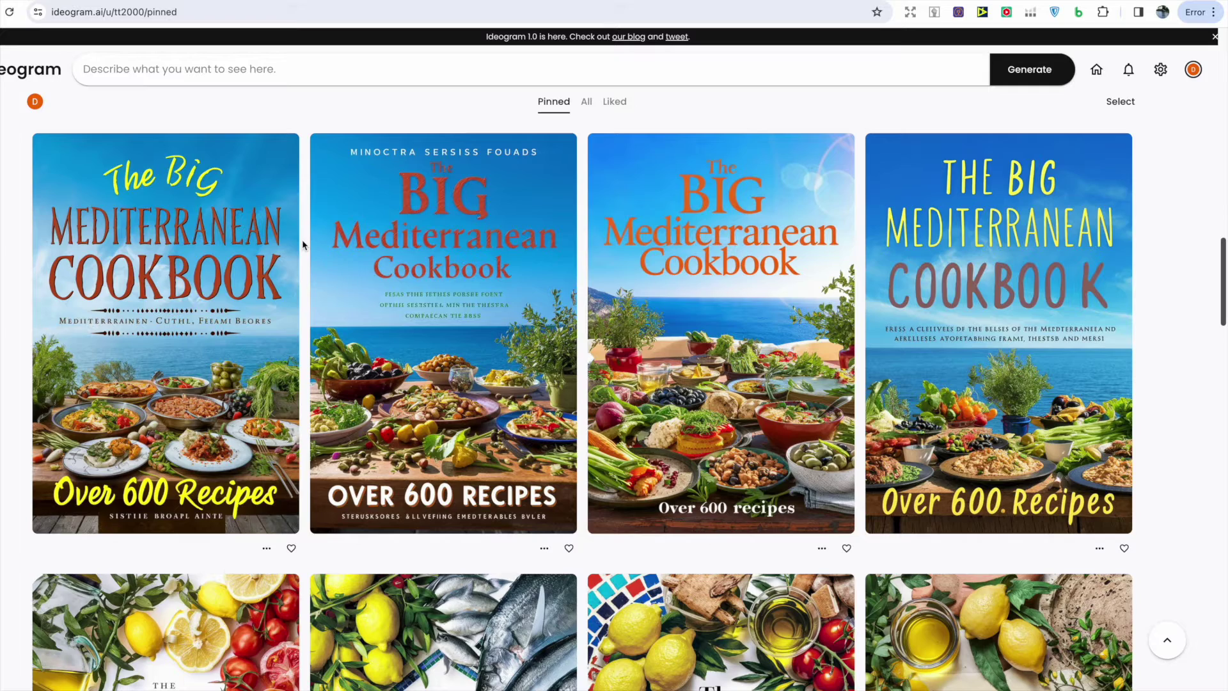
{"action": "scroll", "coordinate": [302, 244], "scroll_direction": "down", "scroll_amount": 3}
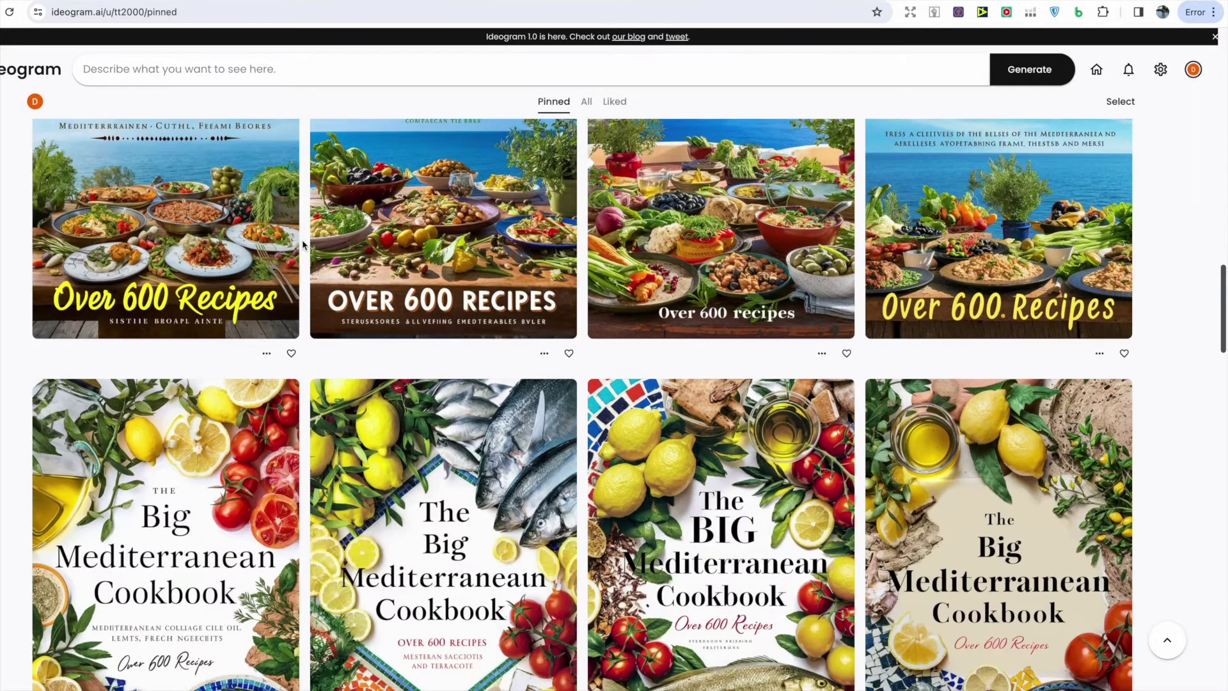
{"action": "scroll", "coordinate": [301, 245], "scroll_direction": "down", "scroll_amount": 2}
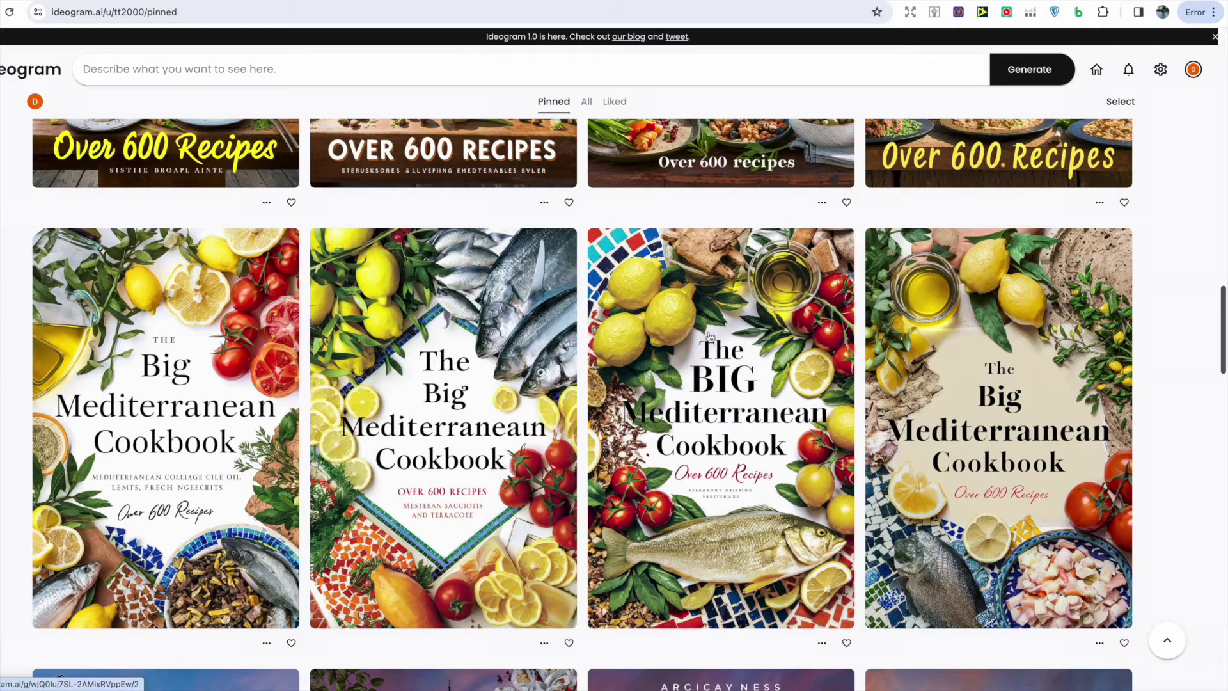
{"action": "scroll", "coordinate": [605, 234], "scroll_direction": "up", "scroll_amount": 5}
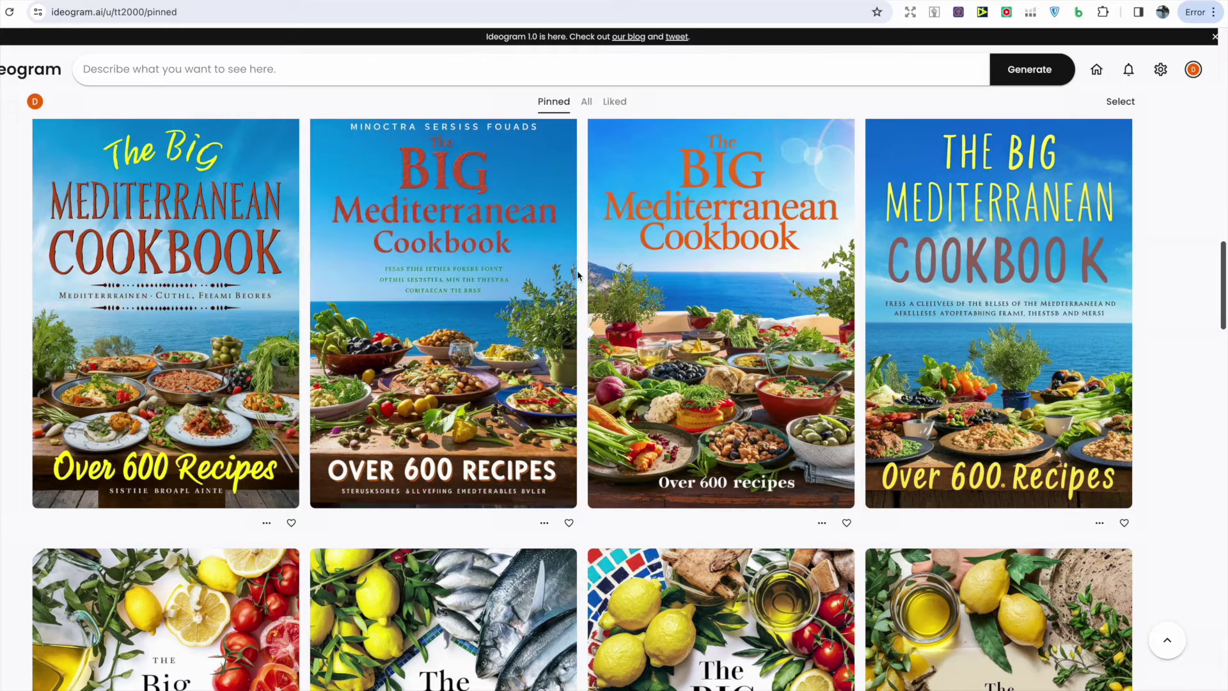
{"action": "scroll", "coordinate": [577, 275], "scroll_direction": "down", "scroll_amount": 4}
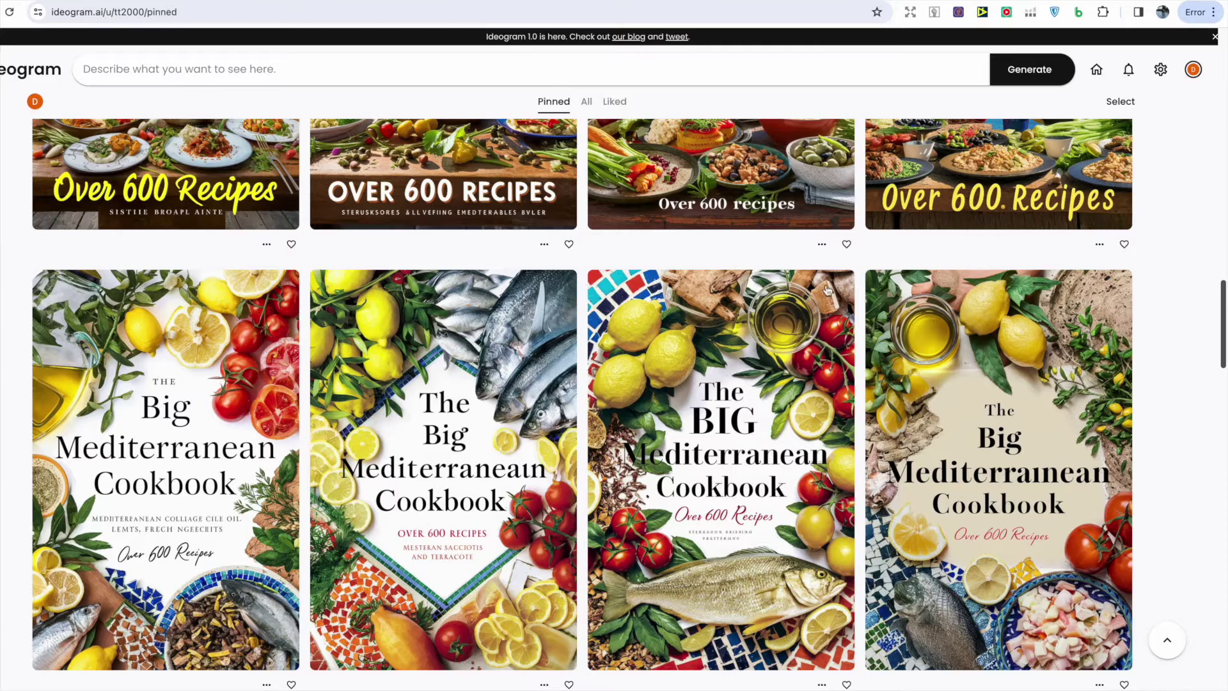
{"action": "scroll", "coordinate": [827, 290], "scroll_direction": "up", "scroll_amount": 4}
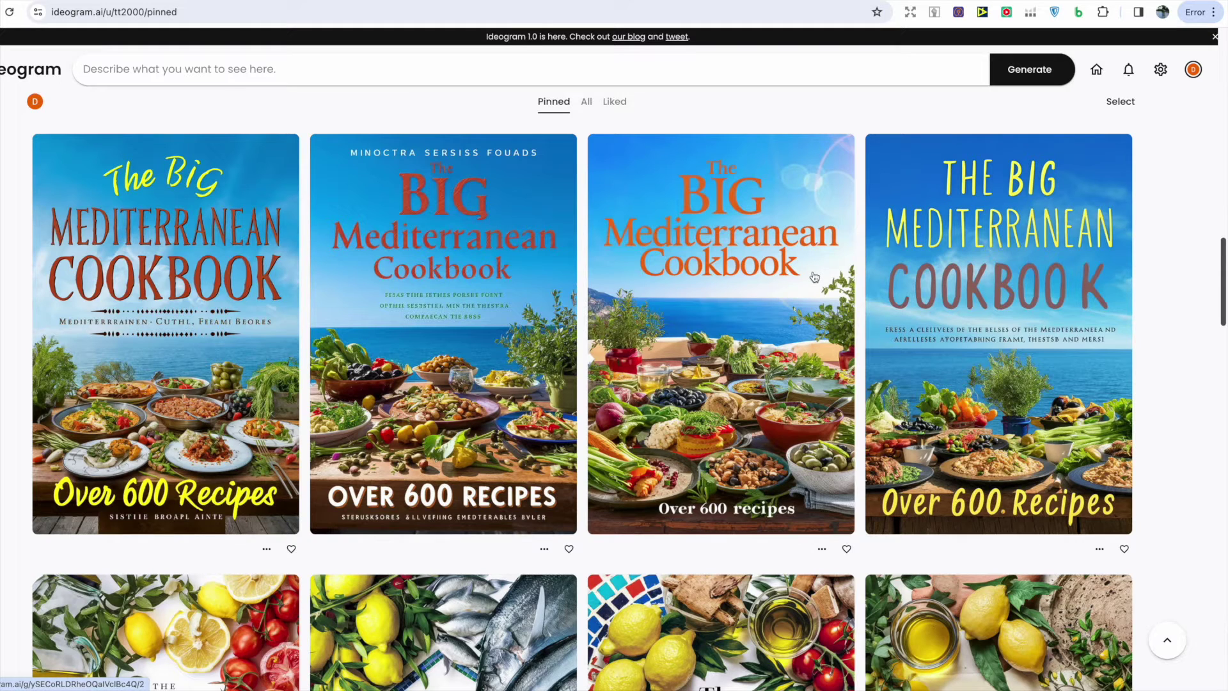
{"action": "left_click", "coordinate": [270, 484]}
{"action": "scroll", "coordinate": [270, 484], "scroll_direction": "down", "scroll_amount": 5}
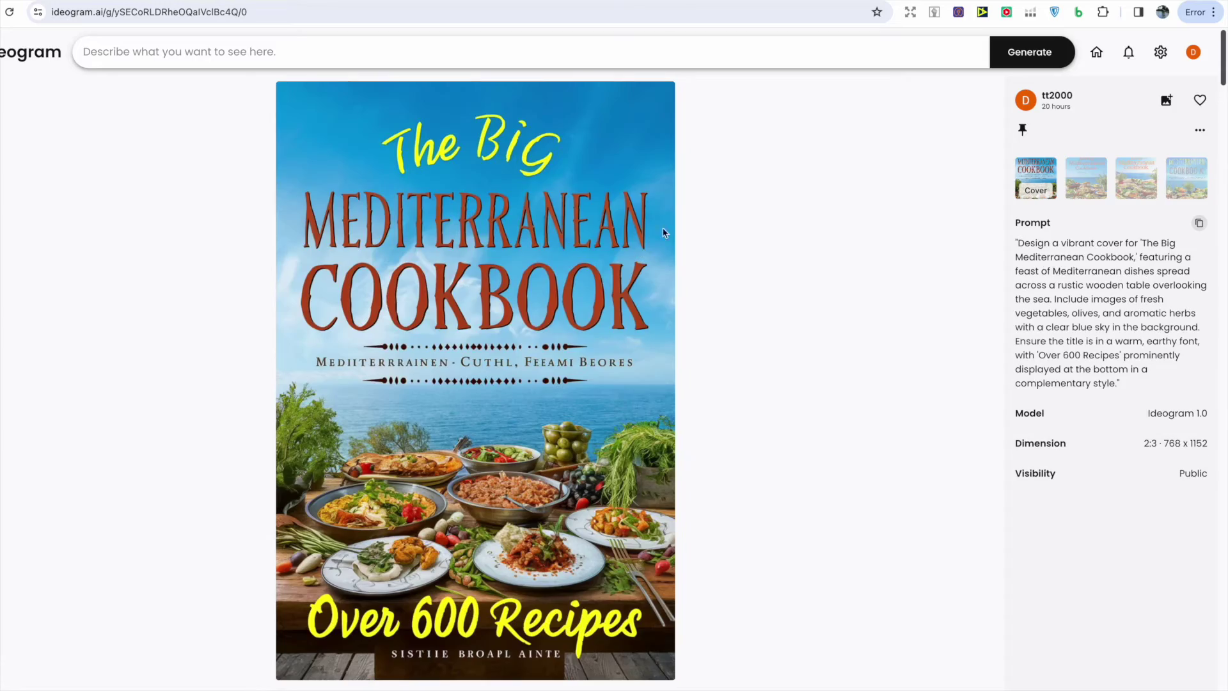
{"action": "key", "text": "alt+Left"}
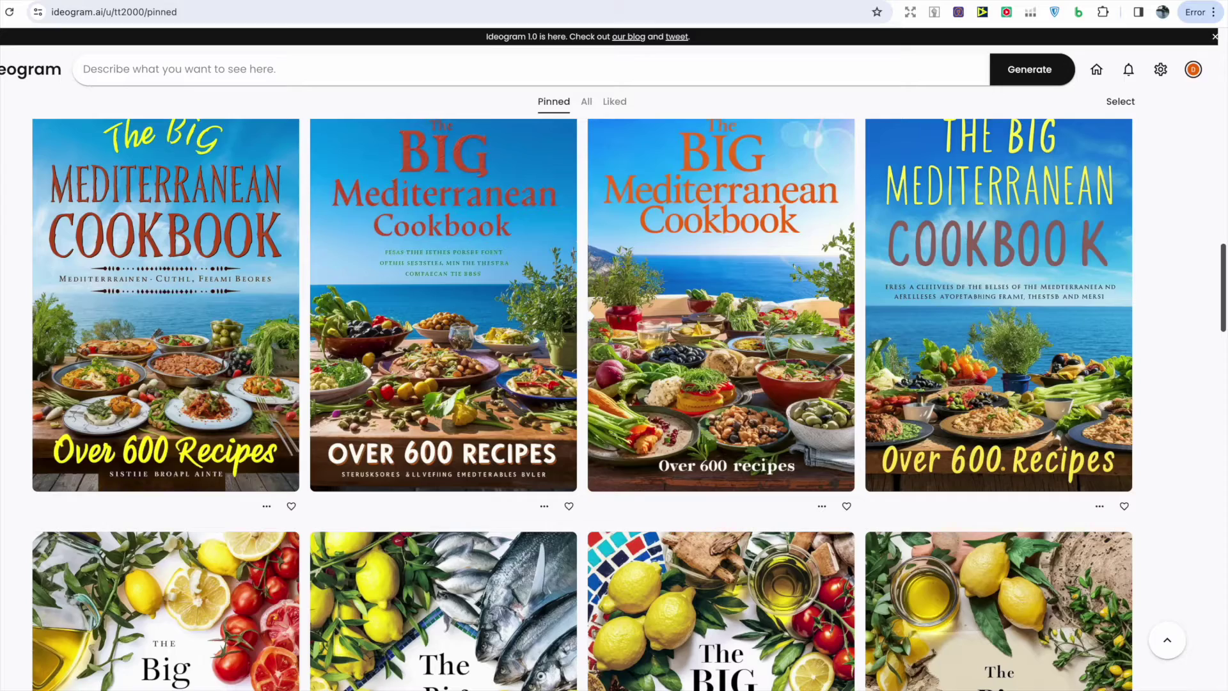
{"action": "scroll", "coordinate": [339, 300], "scroll_direction": "up", "scroll_amount": 3}
{"action": "scroll", "coordinate": [339, 300], "scroll_direction": "up", "scroll_amount": 4}
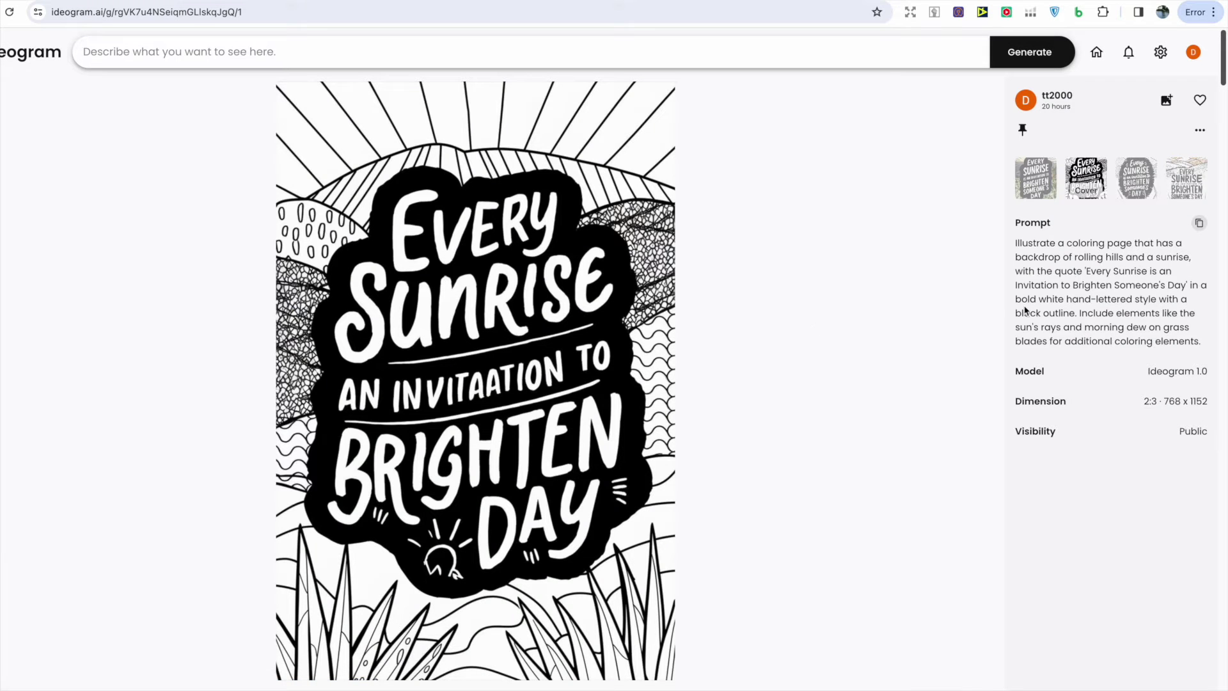
{"action": "left_click_drag", "start_coordinate": [1091, 274], "coordinate": [1084, 312]}
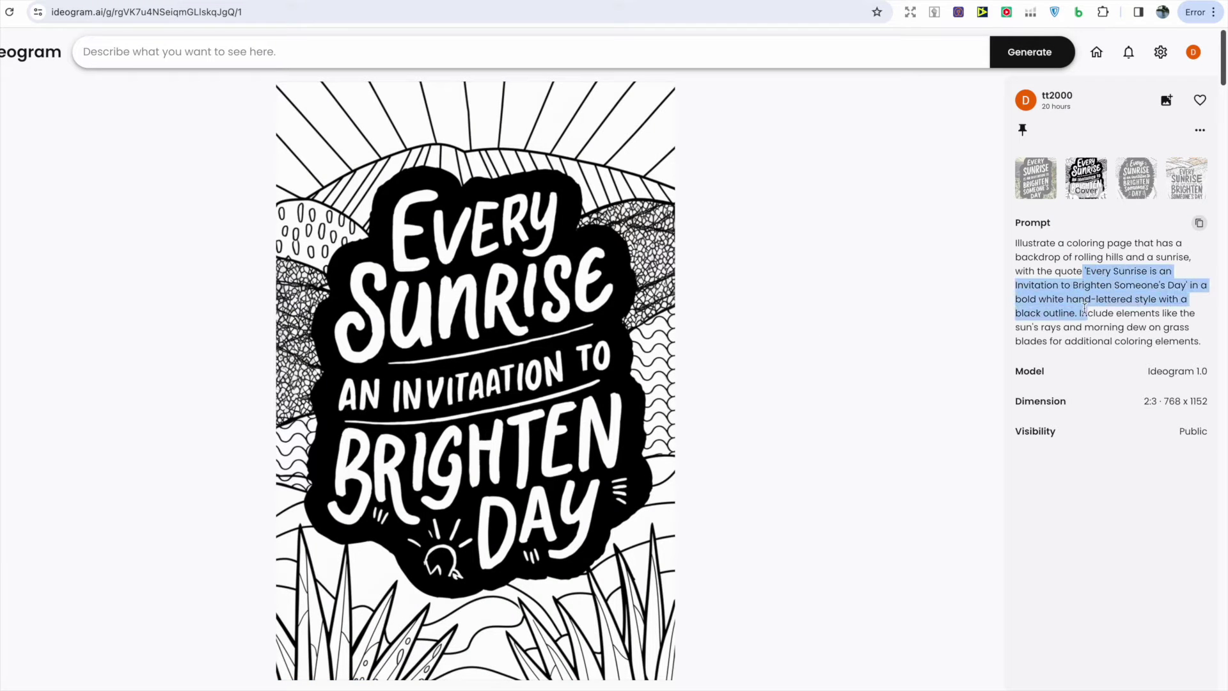
{"action": "left_click", "coordinate": [844, 289]}
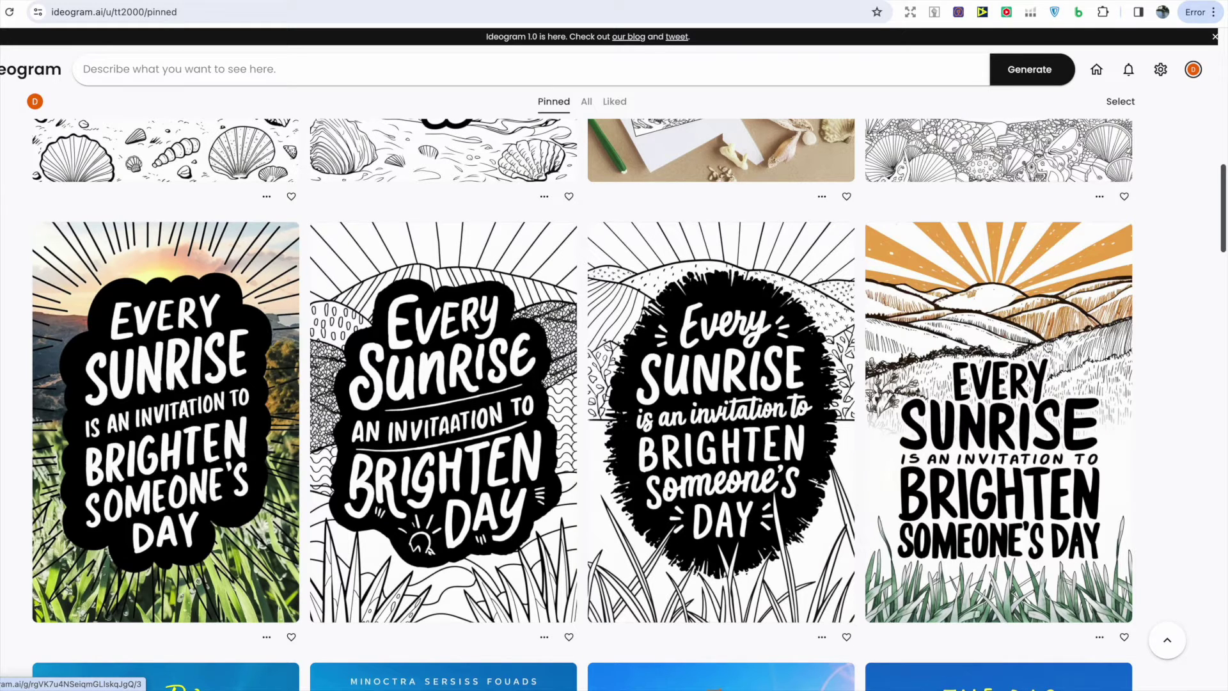
{"action": "scroll", "coordinate": [1047, 346], "scroll_direction": "up", "scroll_amount": 5}
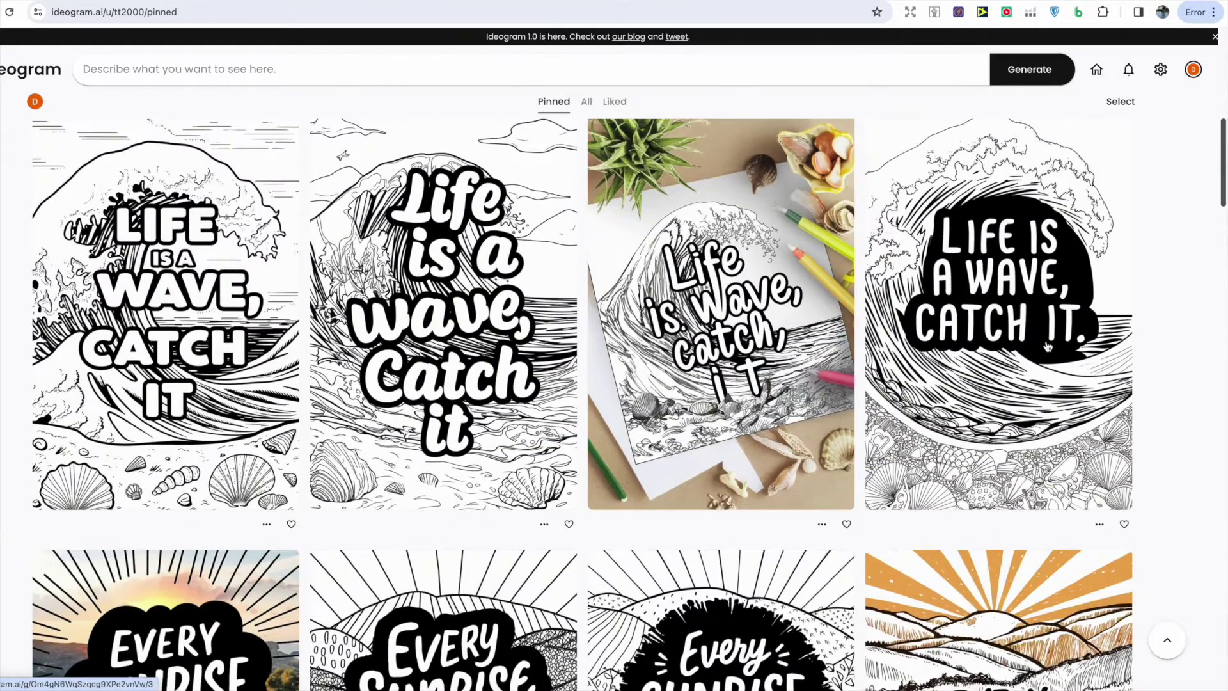
{"action": "scroll", "coordinate": [1048, 346], "scroll_direction": "up", "scroll_amount": 1}
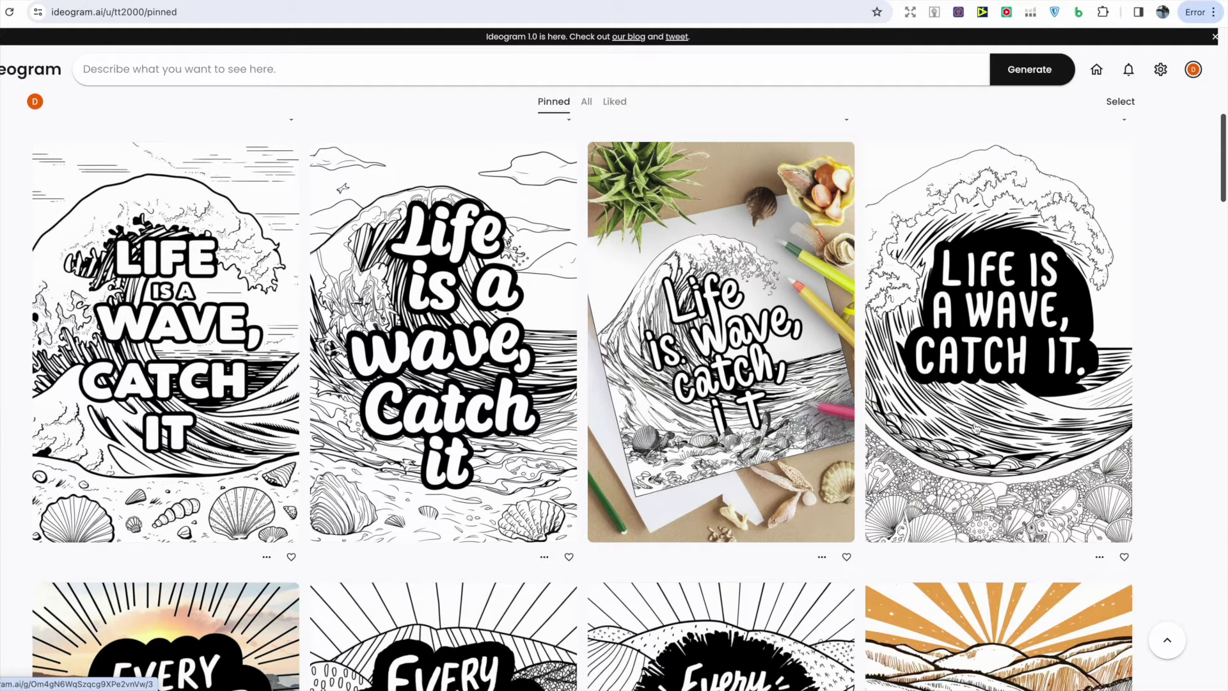
{"action": "left_click", "coordinate": [949, 337]}
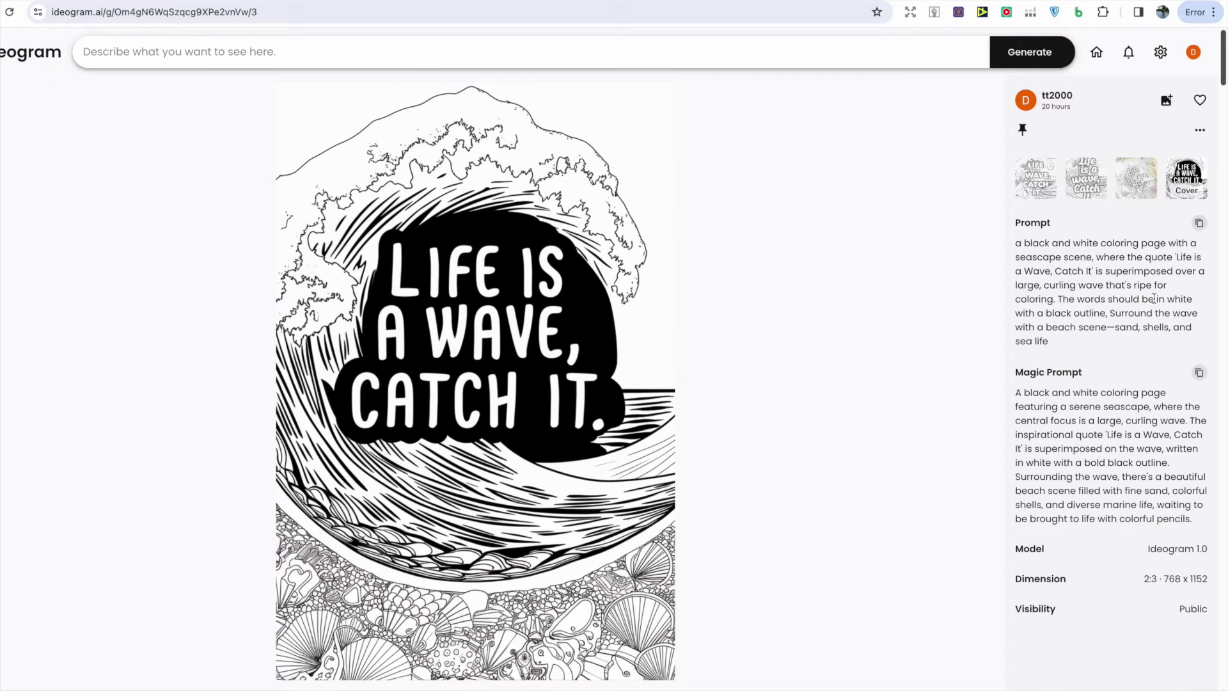
{"action": "left_click_drag", "start_coordinate": [1154, 298], "coordinate": [1107, 315]}
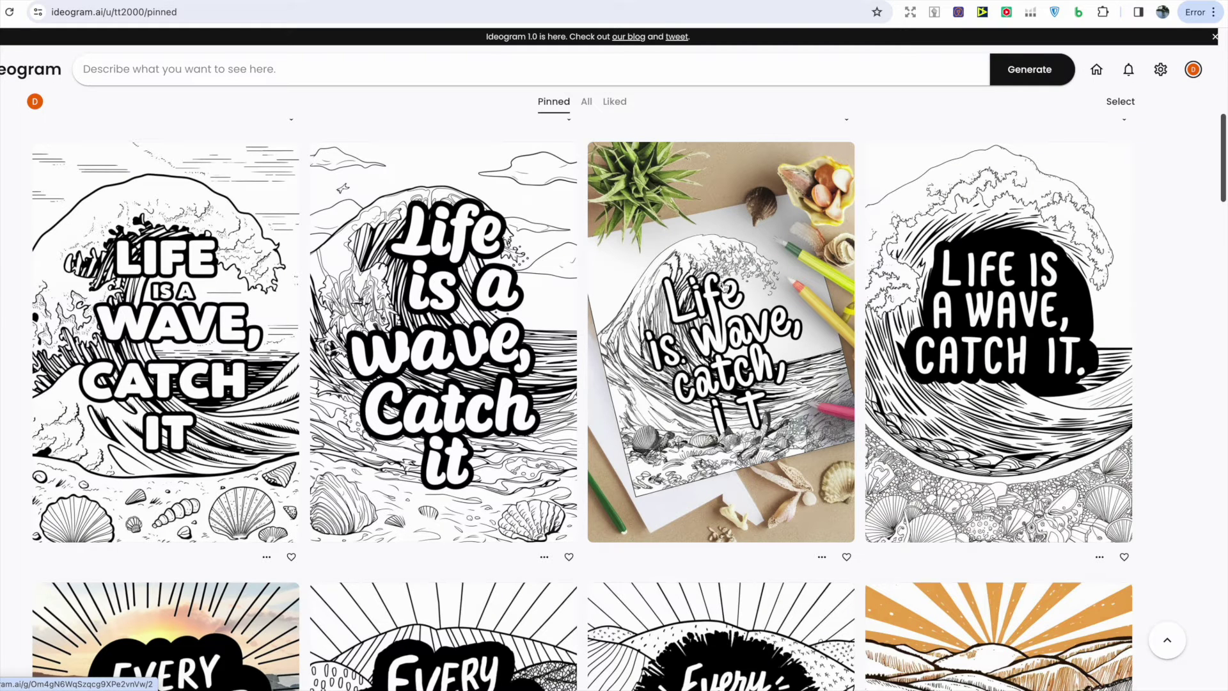
{"action": "scroll", "coordinate": [859, 242], "scroll_direction": "up", "scroll_amount": 1}
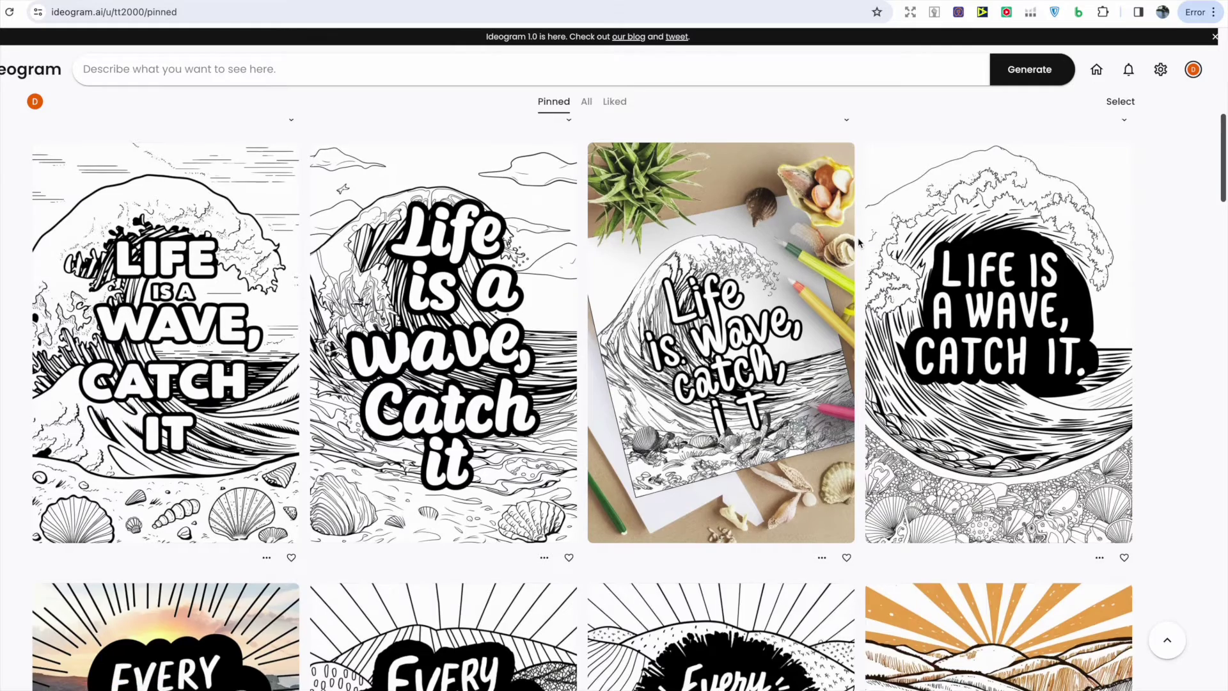
{"action": "scroll", "coordinate": [859, 242], "scroll_direction": "up", "scroll_amount": 4}
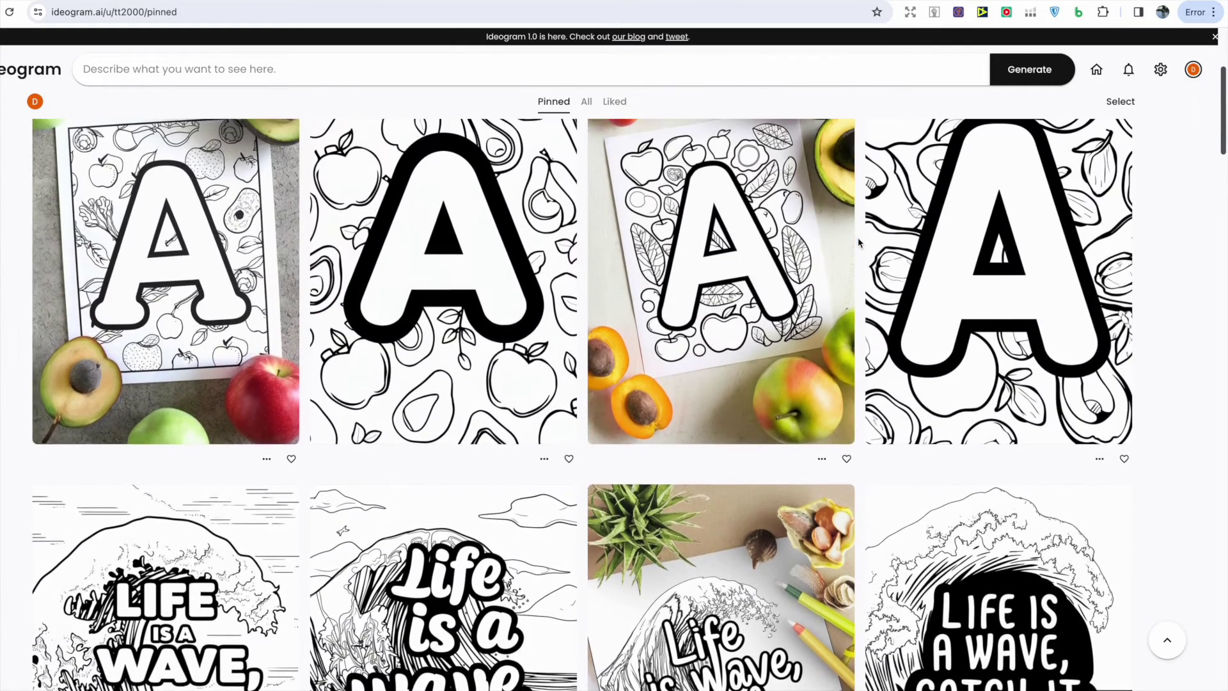
{"action": "scroll", "coordinate": [859, 242], "scroll_direction": "up", "scroll_amount": 2}
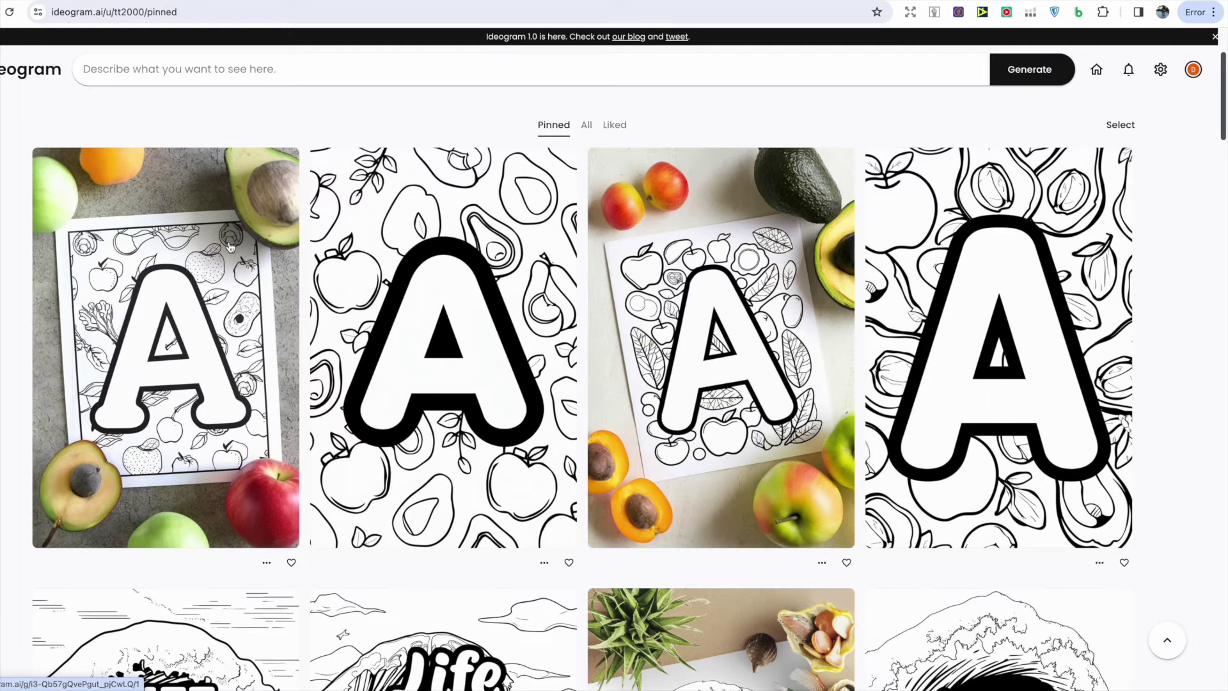
Step: Show the subscription plans with monthly pricing: Basic $8 and Plus $20 USD
{"action": "left_click", "coordinate": [351, 3]}
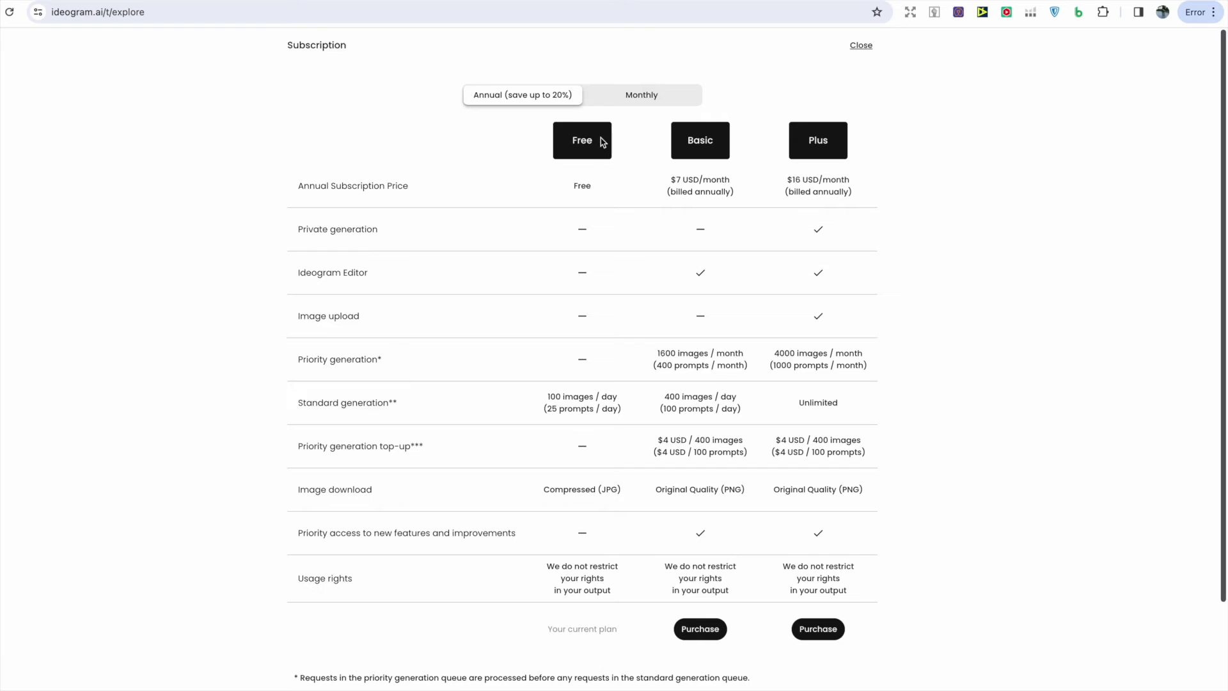
{"action": "left_click", "coordinate": [630, 100]}
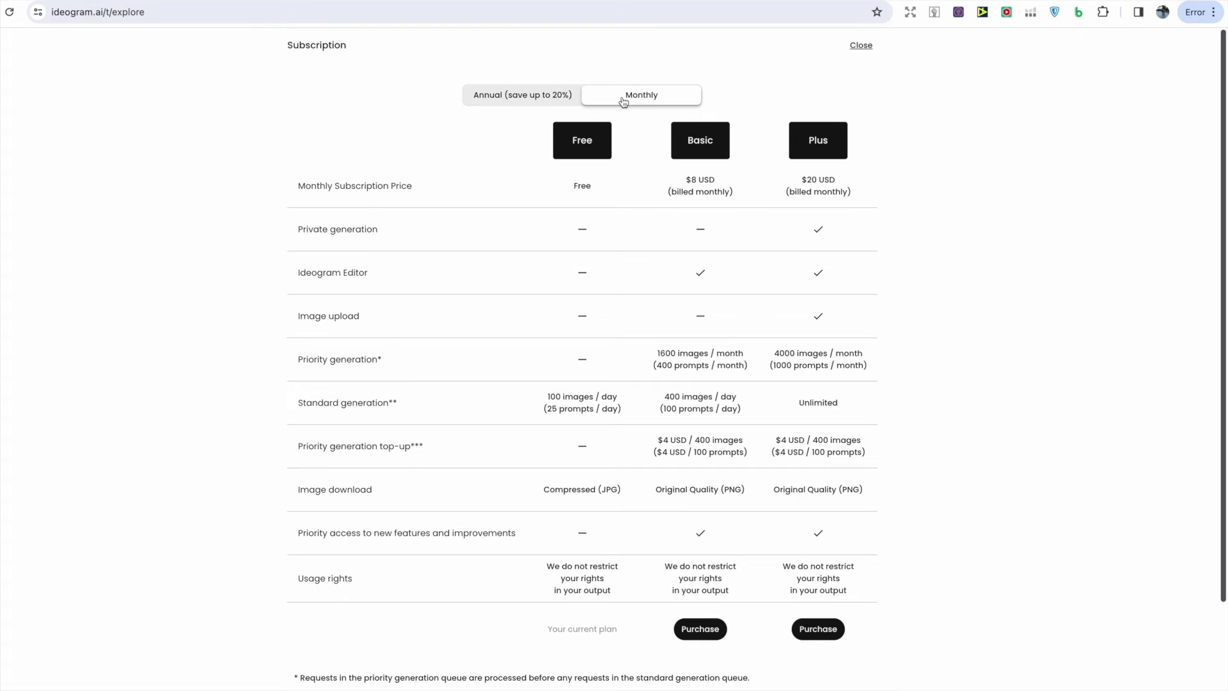